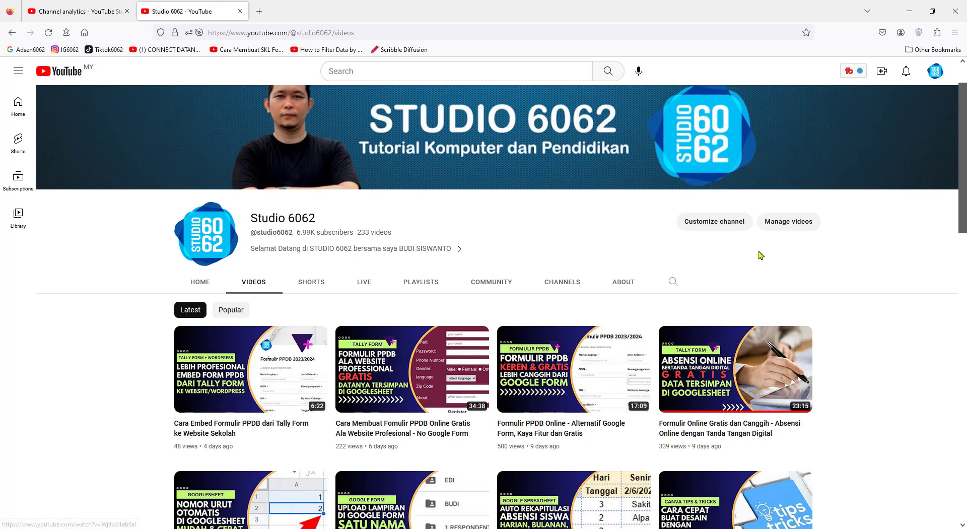
Review the channel's latest comment notifications in YouTube, then close the list
{"action": "left_click", "coordinate": [905, 71]}
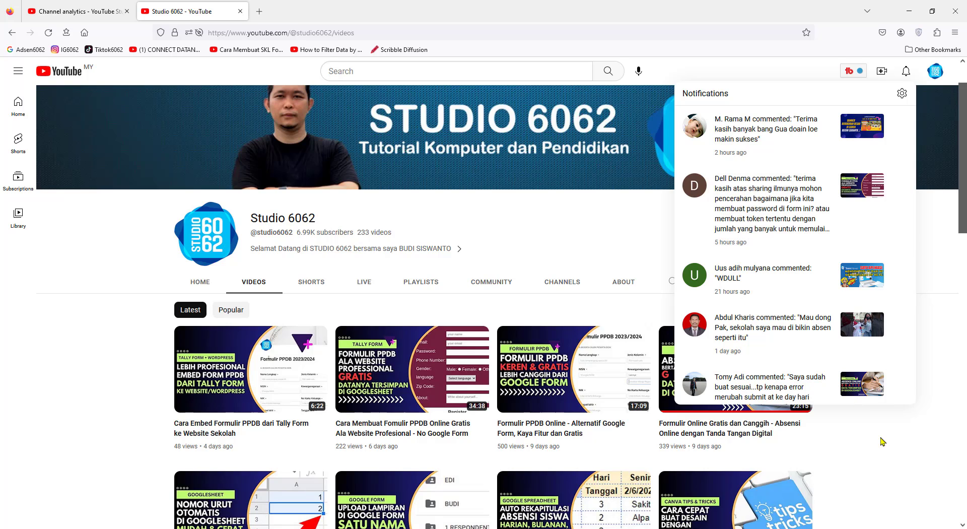
{"action": "left_click", "coordinate": [919, 452]}
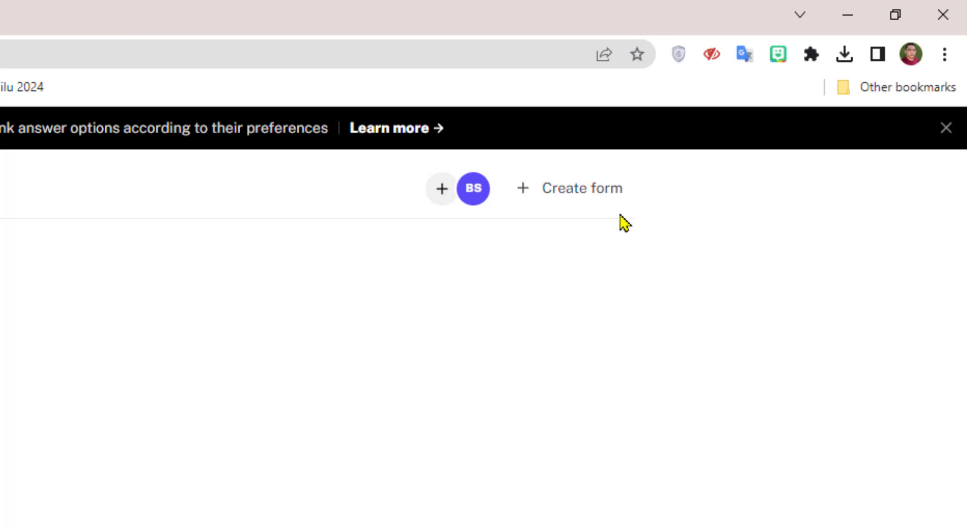
Create a blank form titled 'Token' and add a Page 2 after it
{"action": "left_click", "coordinate": [579, 198]}
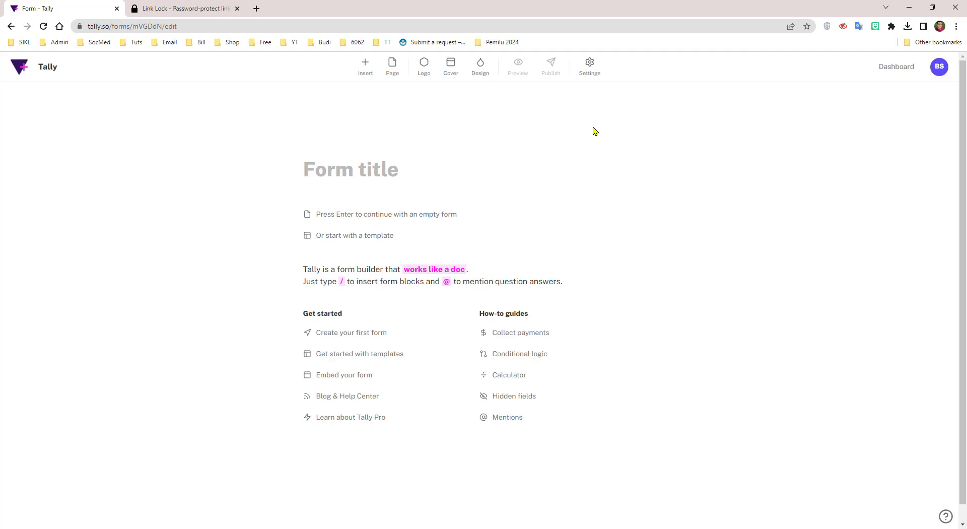
{"action": "type", "text": "Tok"}
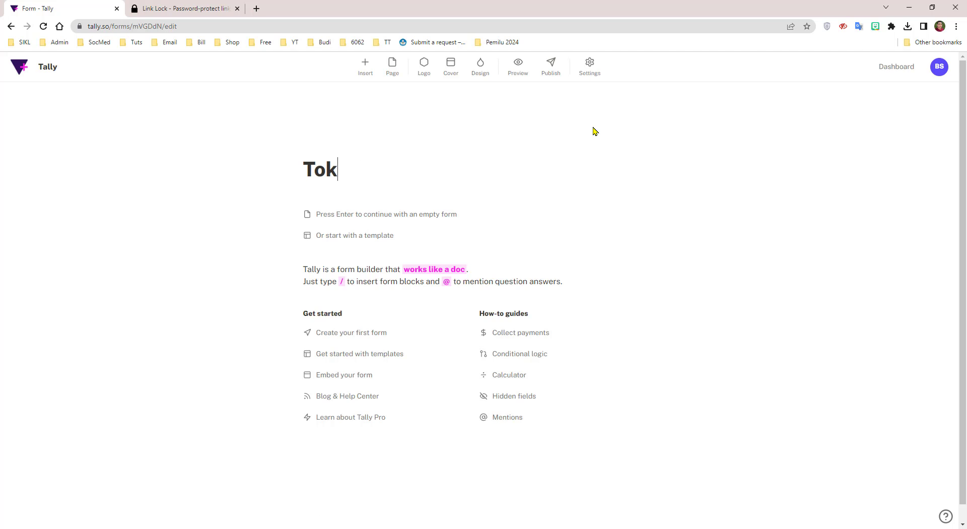
{"action": "type", "text": "en"}
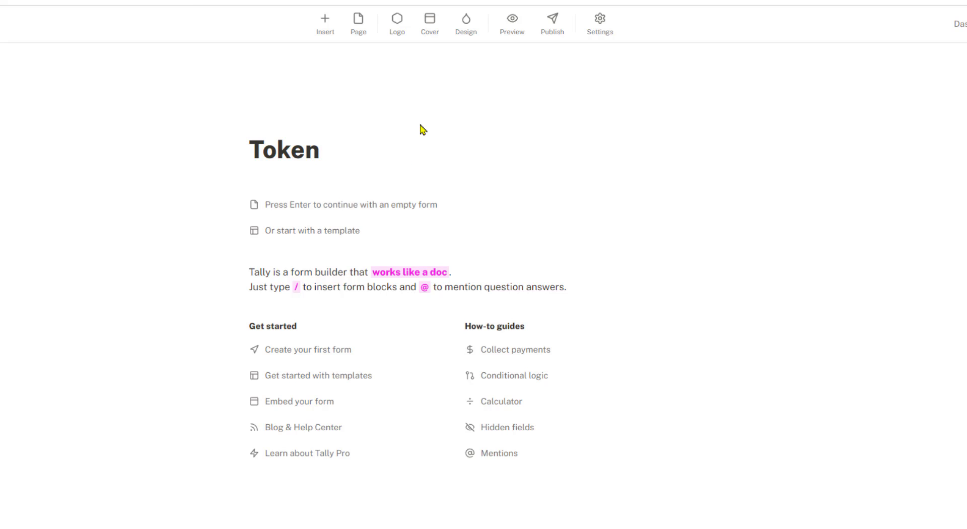
{"action": "left_click", "coordinate": [358, 25]}
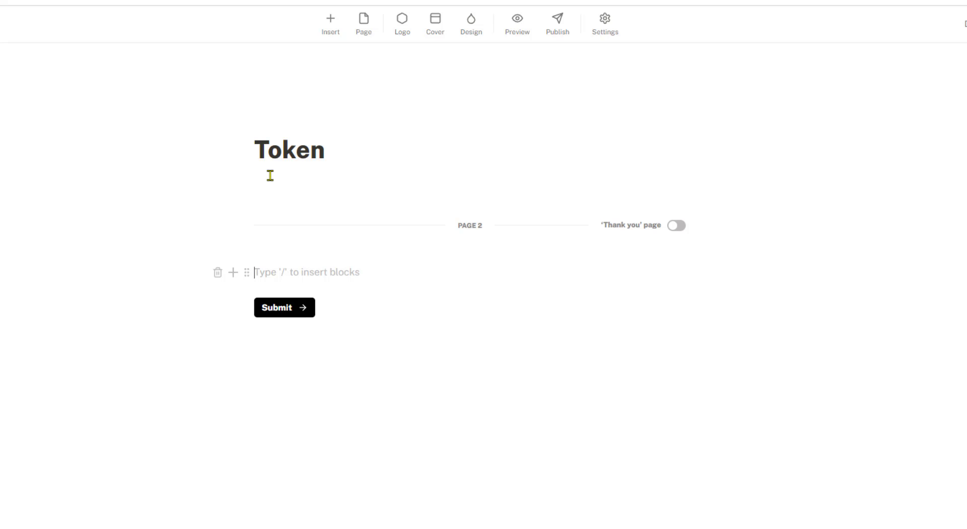
Add a required short-answer question 'Masukkan Token' with placeholder 'Token' on the first page
{"action": "left_click", "coordinate": [368, 151]}
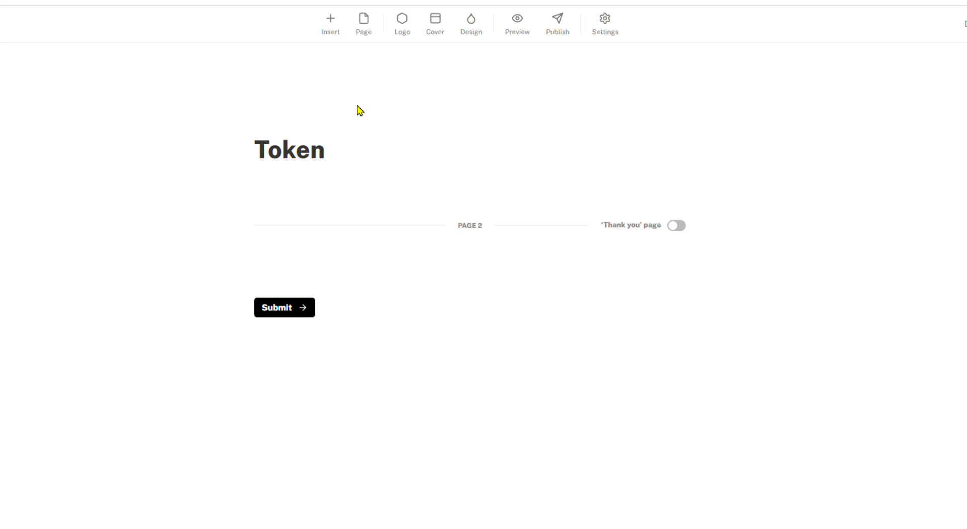
{"action": "left_click", "coordinate": [332, 28]}
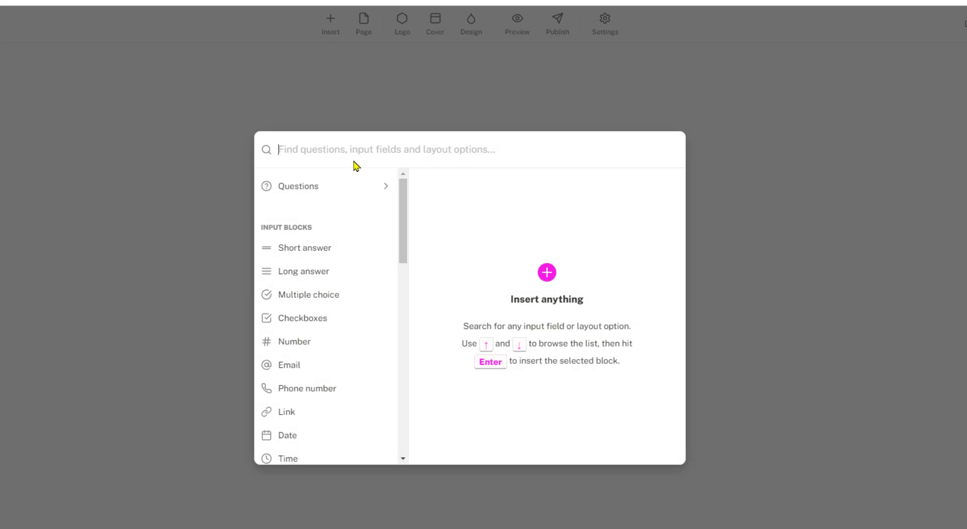
{"action": "left_click", "coordinate": [352, 189]}
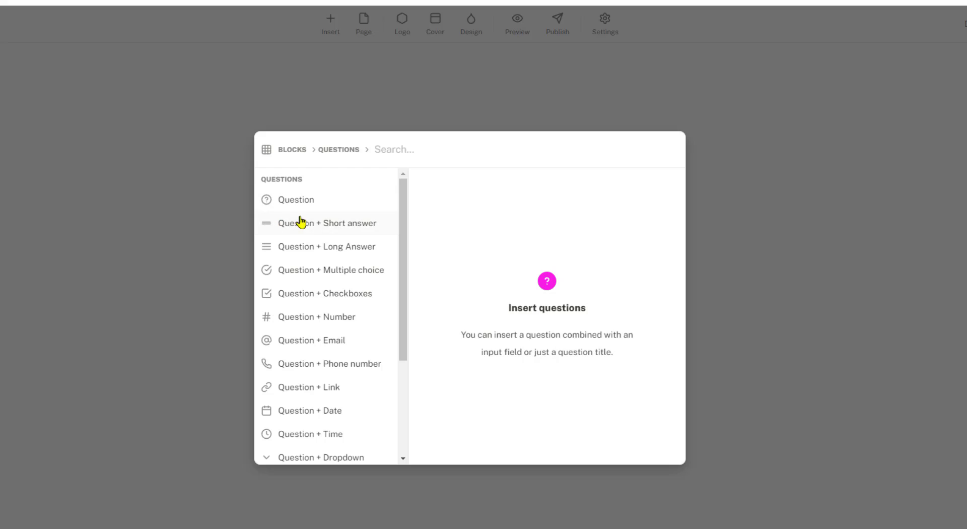
{"action": "mouse_move", "coordinate": [352, 232]}
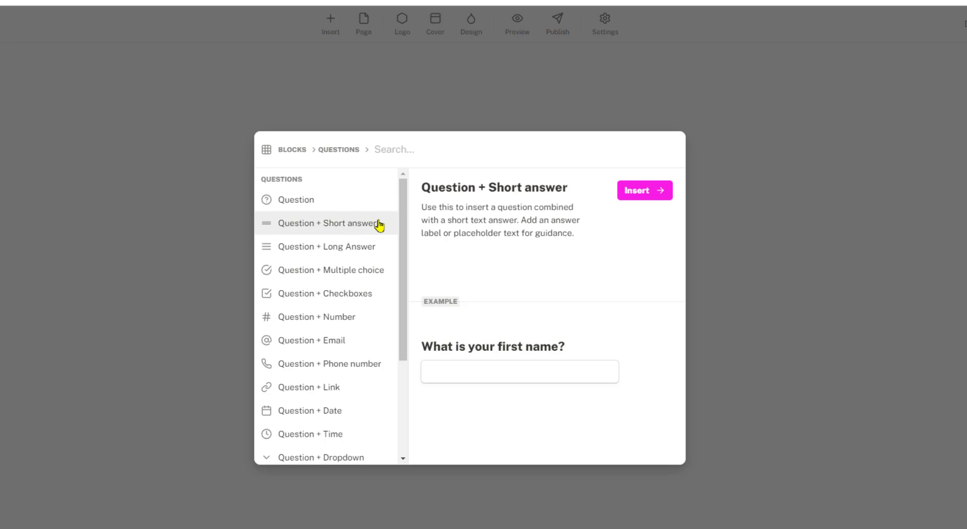
{"action": "left_click", "coordinate": [645, 189]}
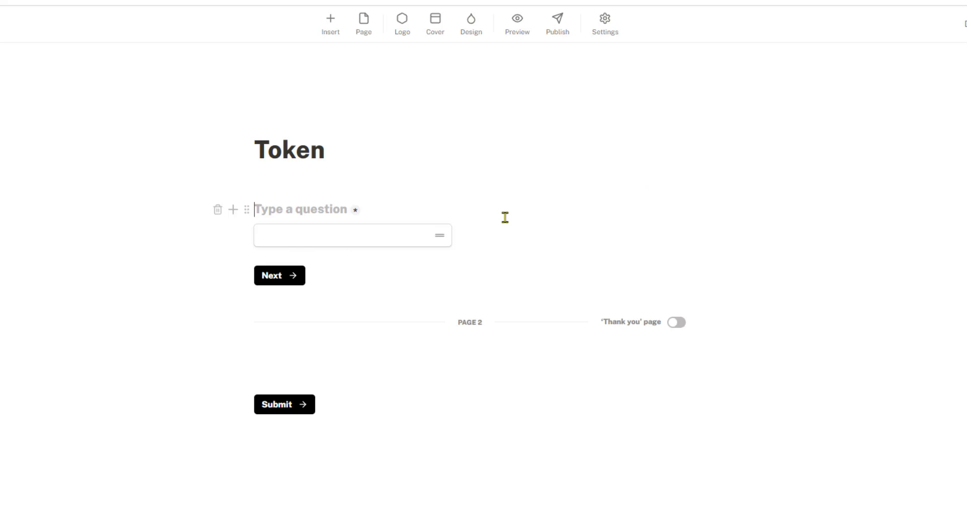
{"action": "type", "text": "T"}
{"action": "key", "text": "BackSpace"}
{"action": "type", "text": "M"}
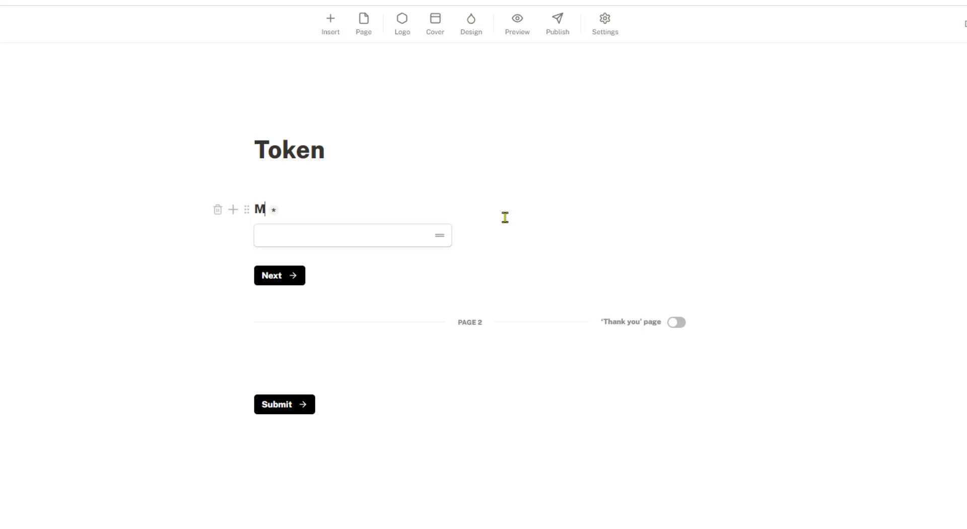
{"action": "type", "text": "asukkan Token"}
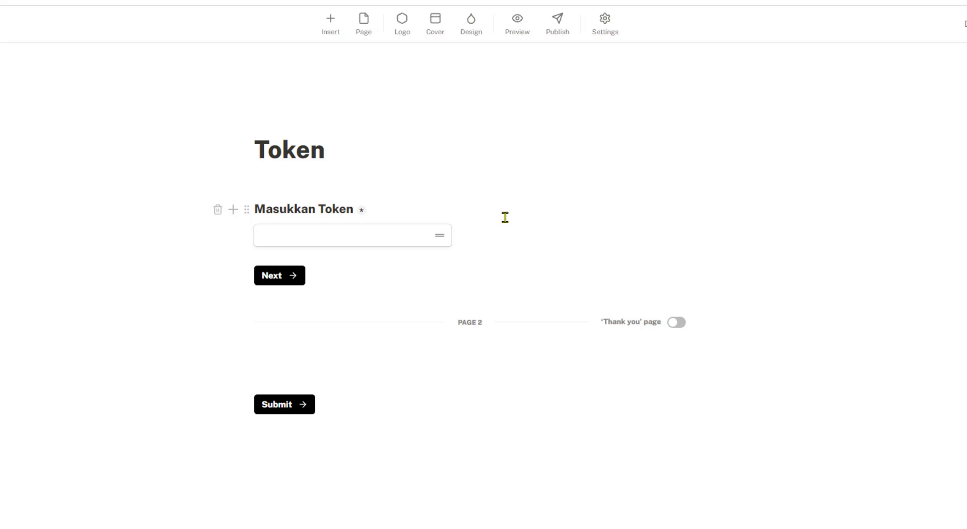
{"action": "key", "text": "Return"}
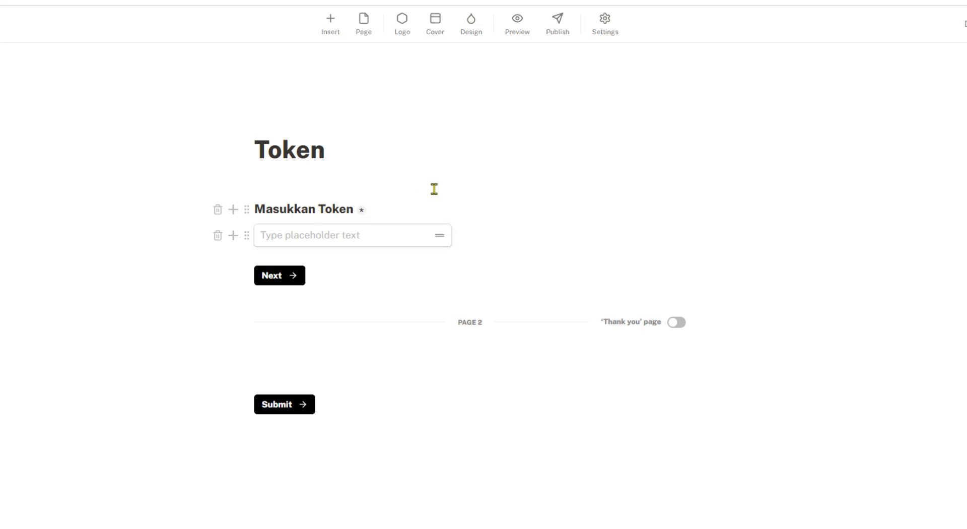
{"action": "type", "text": "Token"}
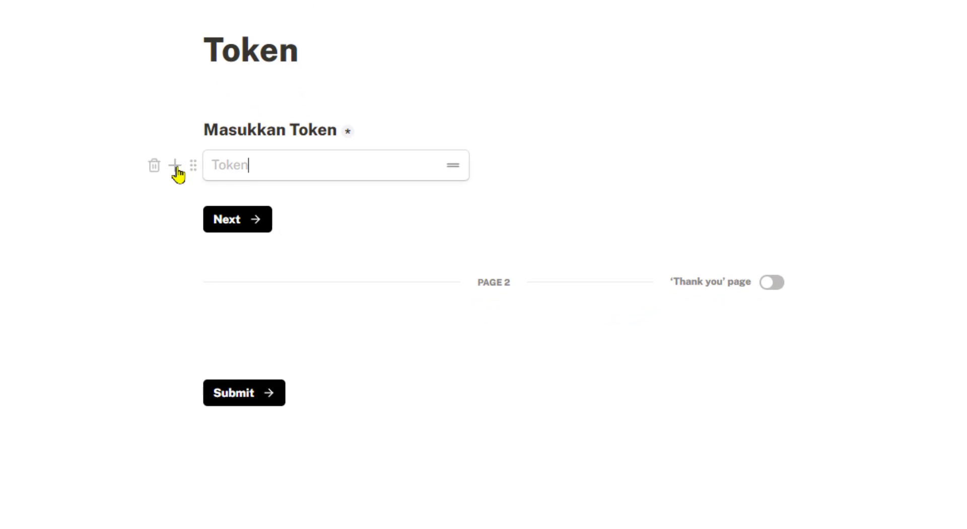
Insert a Conditional logic block right beneath the Masukkan Token answer field
{"action": "left_click", "coordinate": [175, 170]}
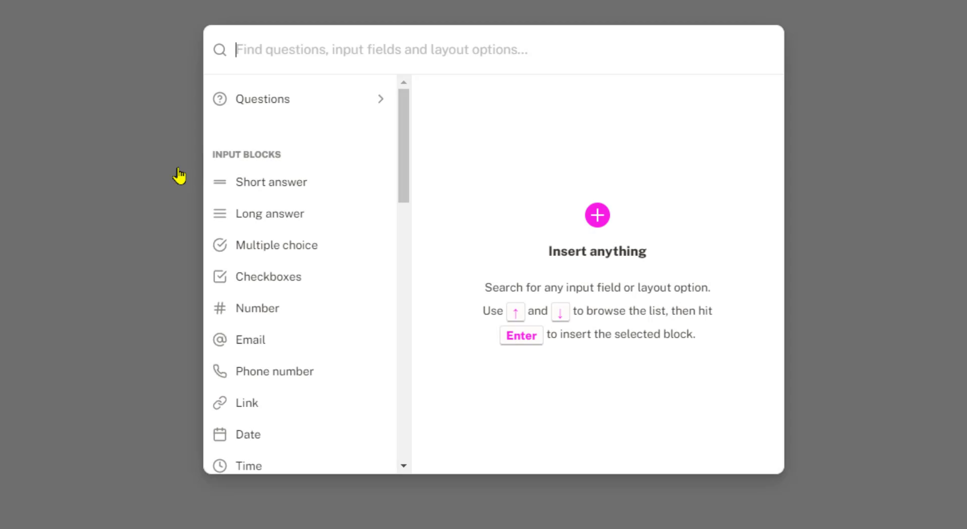
{"action": "mouse_move", "coordinate": [409, 152]}
{"action": "left_mouse_down"}
{"action": "mouse_move", "coordinate": [399, 231]}
{"action": "mouse_move", "coordinate": [405, 398]}
{"action": "left_mouse_up"}
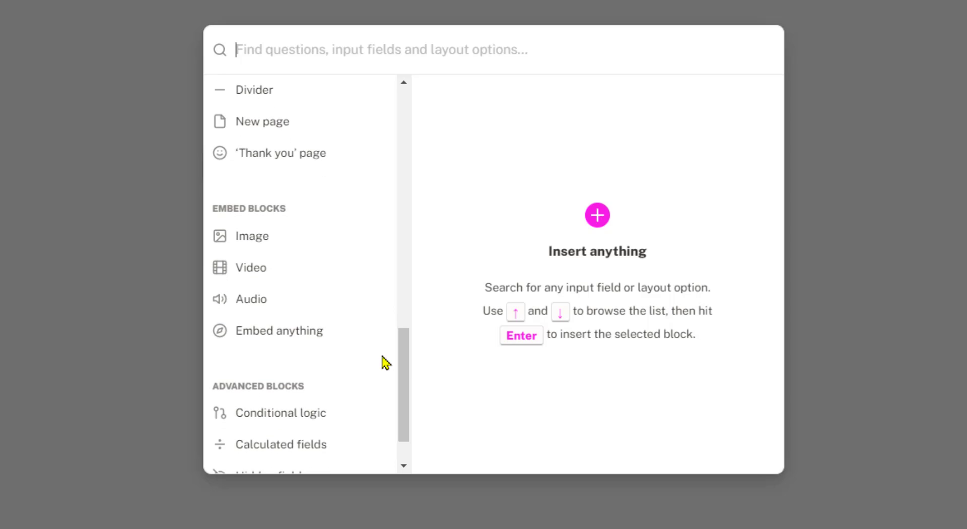
{"action": "left_click", "coordinate": [275, 419]}
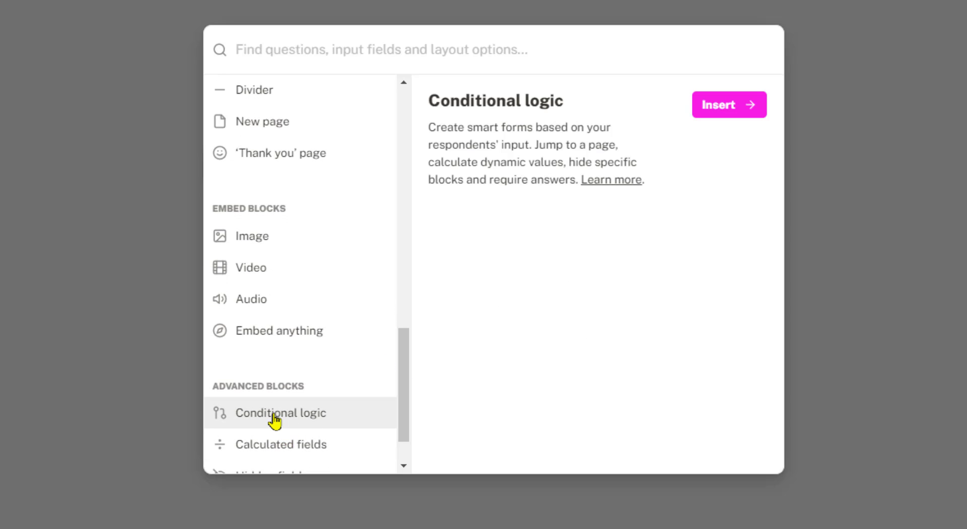
{"action": "left_click", "coordinate": [725, 107]}
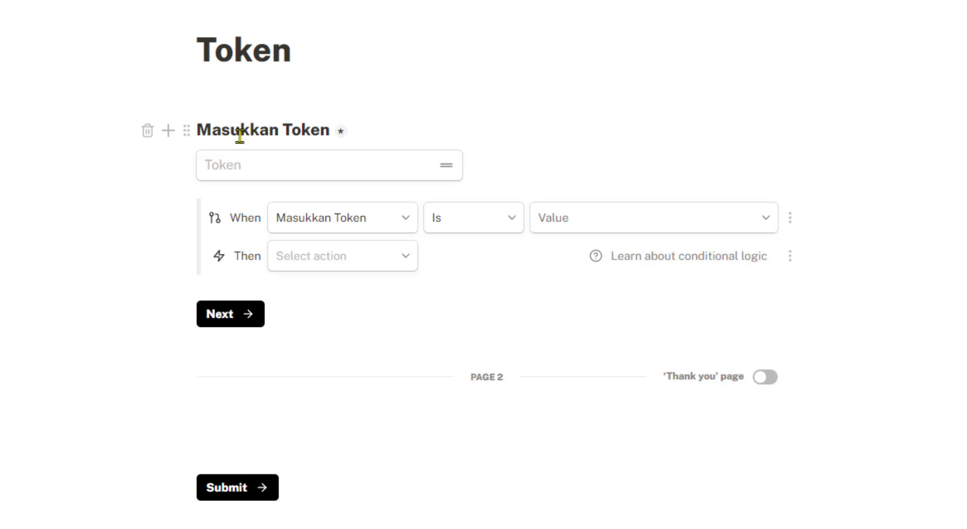
{"action": "left_click_drag", "start_coordinate": [198, 130], "coordinate": [321, 130]}
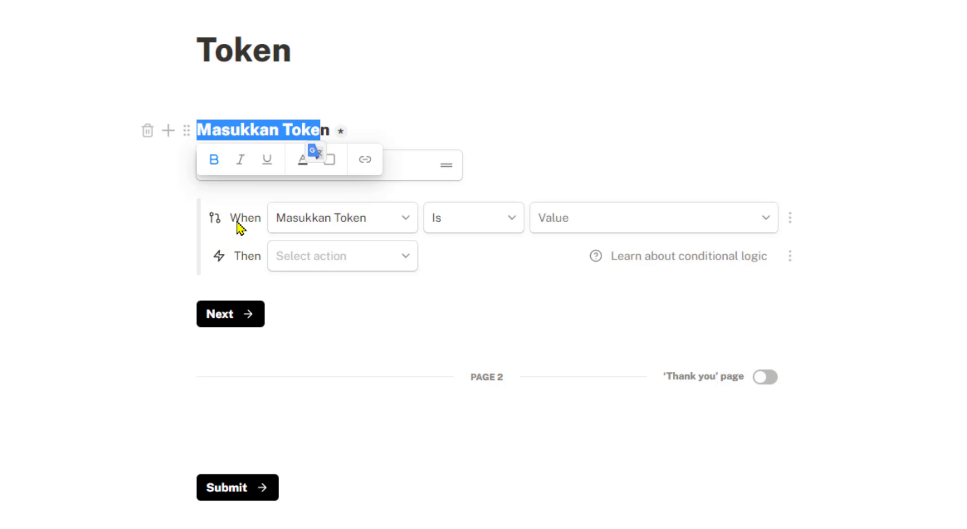
{"action": "double_click", "coordinate": [395, 222]}
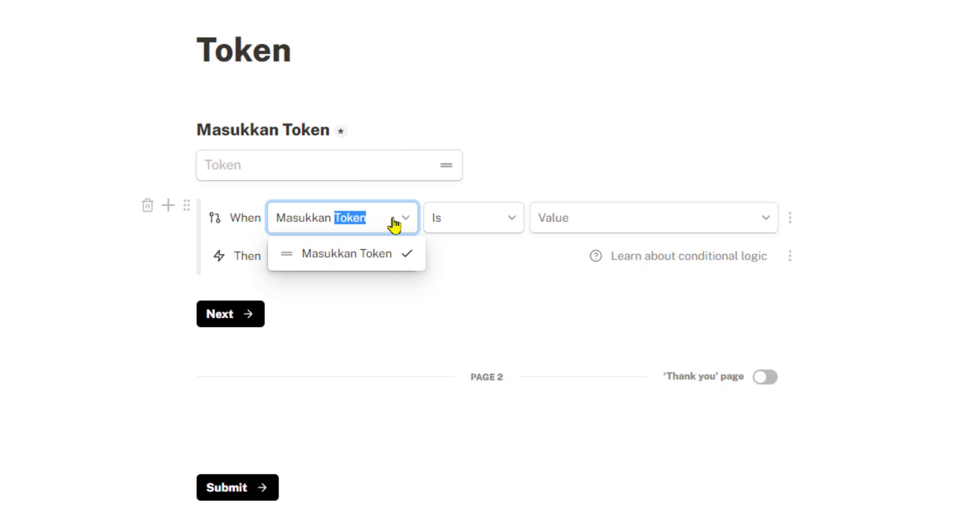
{"action": "left_click", "coordinate": [352, 255]}
{"action": "left_click", "coordinate": [510, 224]}
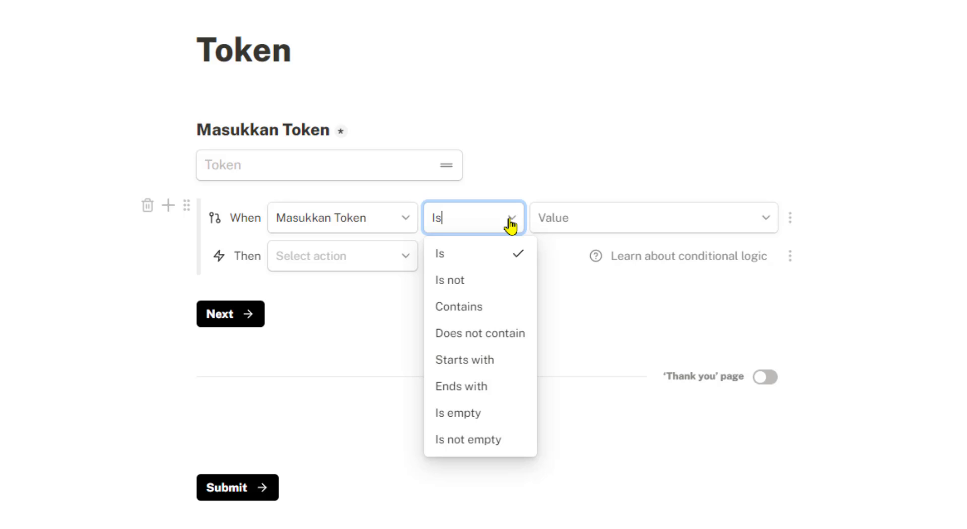
{"action": "left_click", "coordinate": [452, 261]}
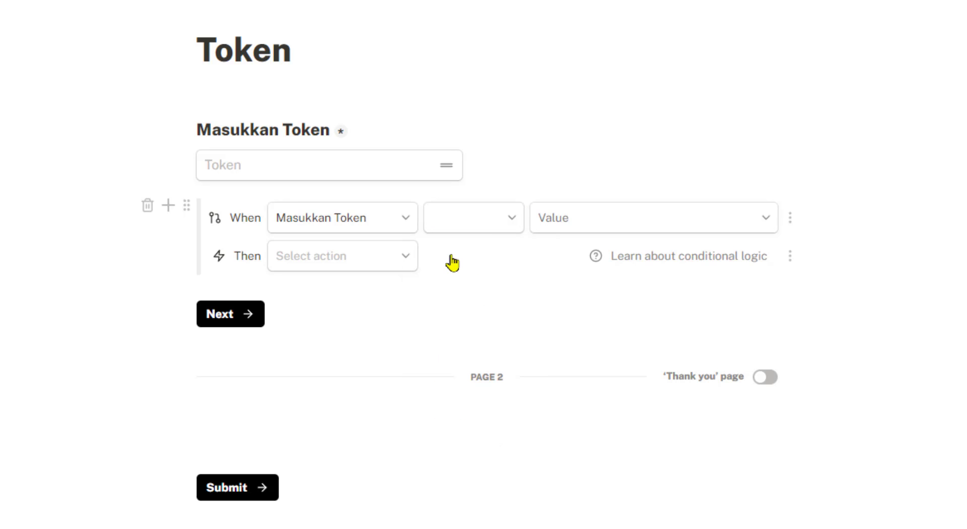
{"action": "left_click", "coordinate": [482, 226]}
{"action": "left_click", "coordinate": [466, 254]}
{"action": "left_click", "coordinate": [586, 217]}
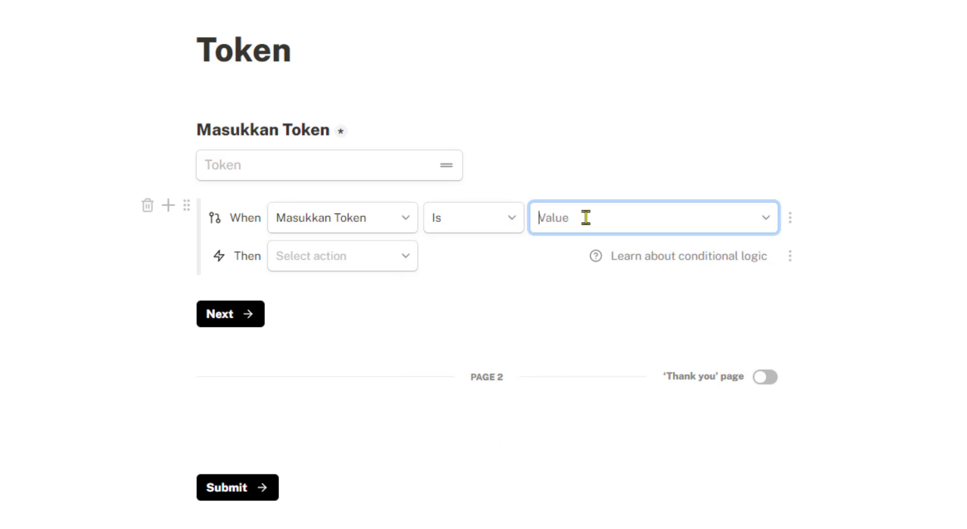
{"action": "type", "text": "123"}
{"action": "left_click", "coordinate": [894, 225]}
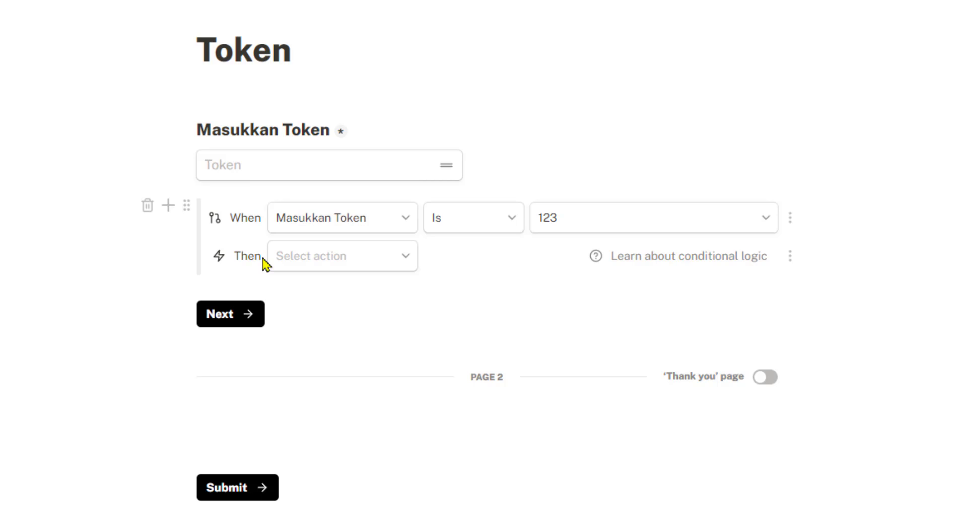
Make the rule's action Jump to page, targeting Page 2
{"action": "left_click", "coordinate": [347, 263]}
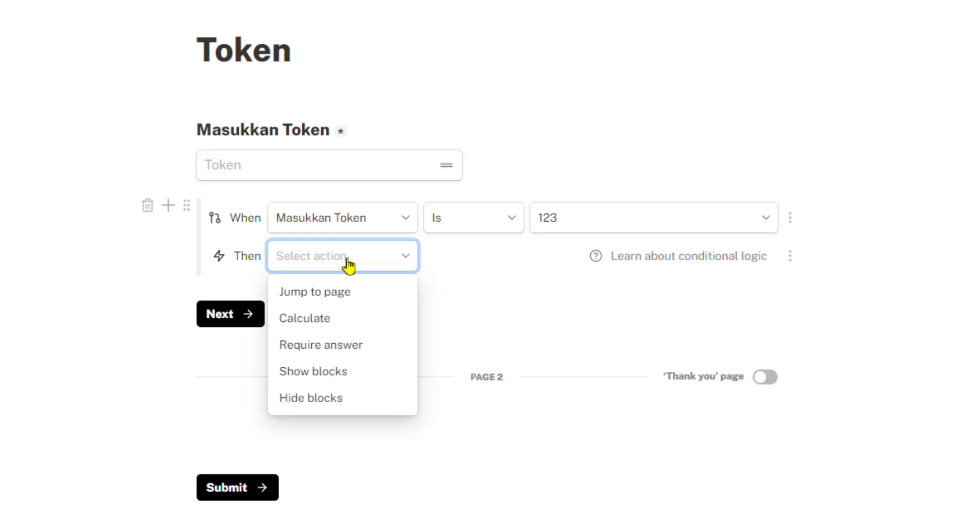
{"action": "left_click", "coordinate": [320, 297]}
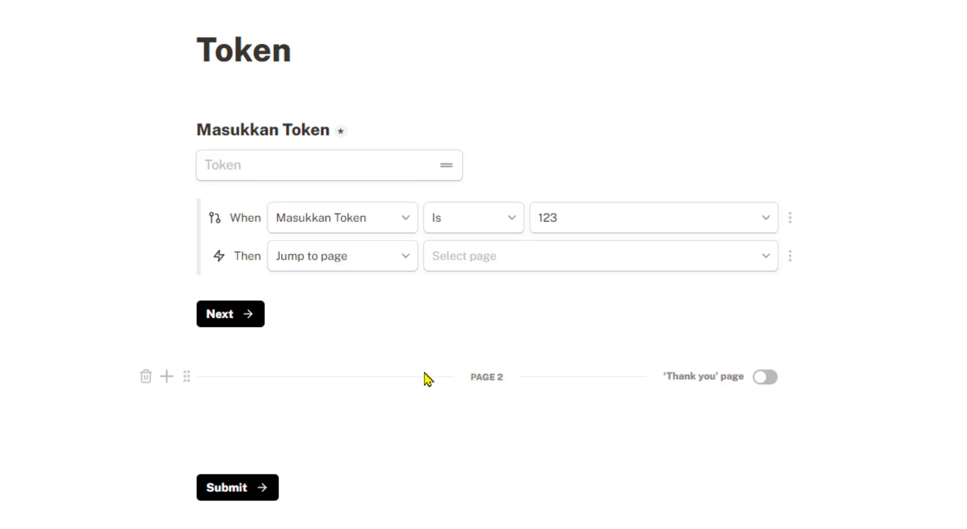
{"action": "left_click", "coordinate": [740, 258]}
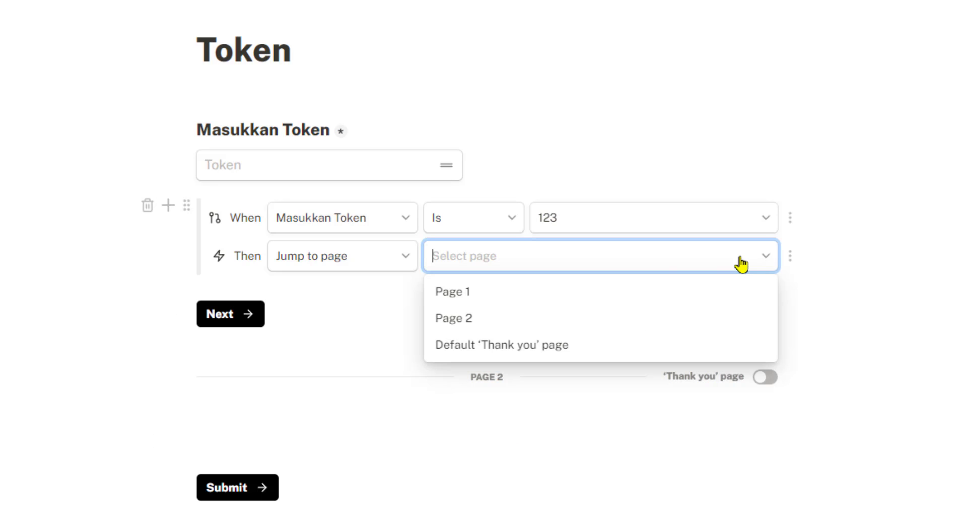
{"action": "left_click", "coordinate": [448, 325]}
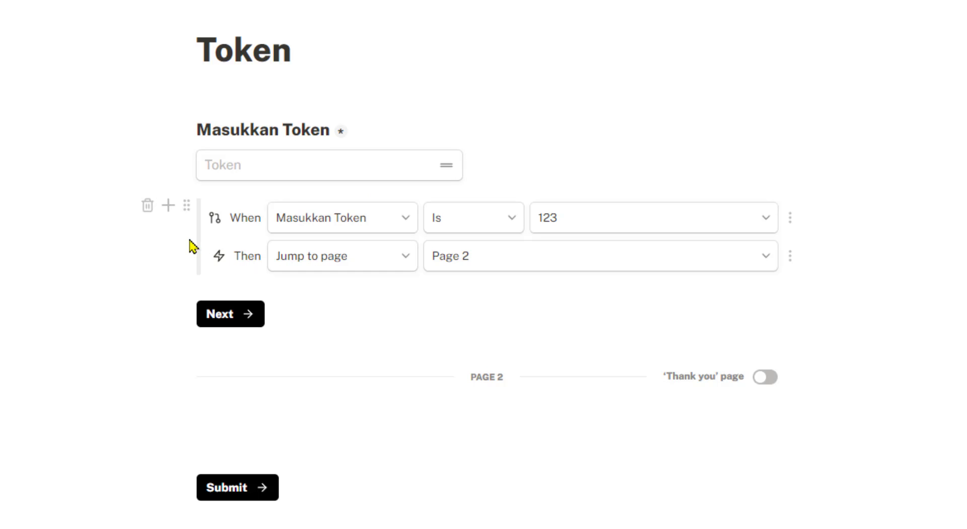
Duplicate the logic rule and set the copy's condition to Masukkan Token is not 123
{"action": "left_click", "coordinate": [187, 206]}
{"action": "left_click", "coordinate": [243, 274]}
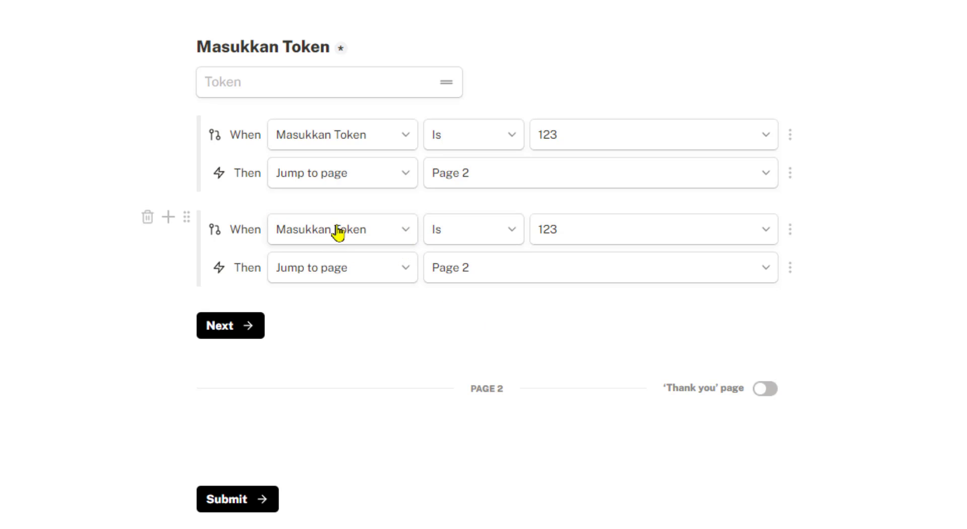
{"action": "left_click", "coordinate": [496, 232]}
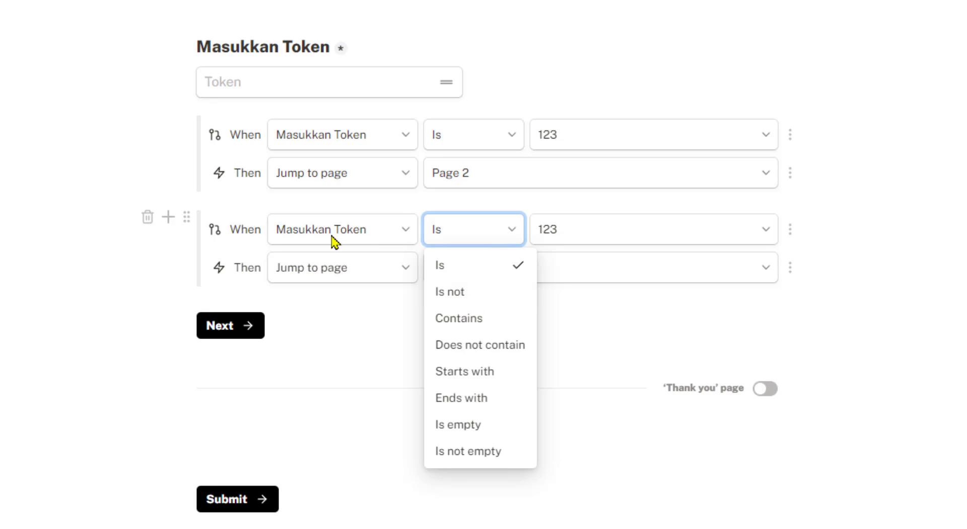
{"action": "left_click", "coordinate": [458, 294]}
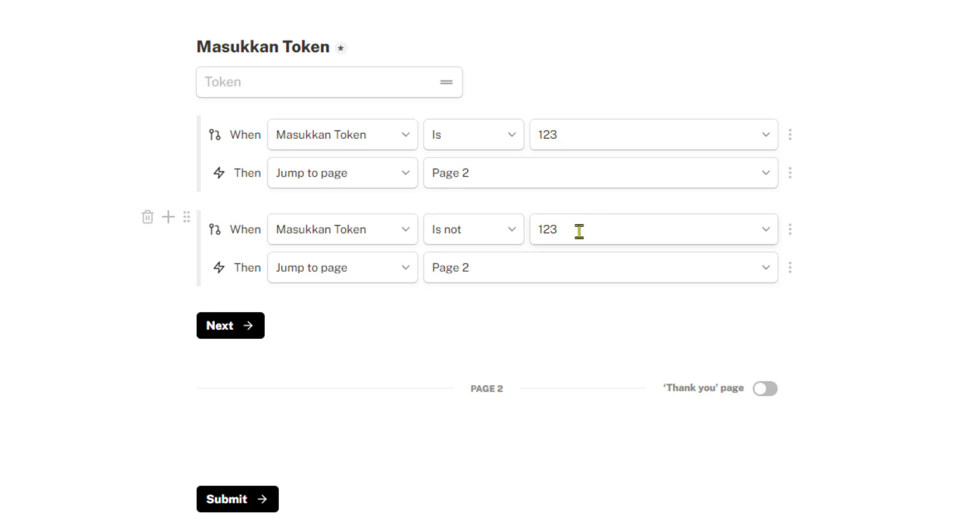
{"action": "left_click", "coordinate": [496, 232]}
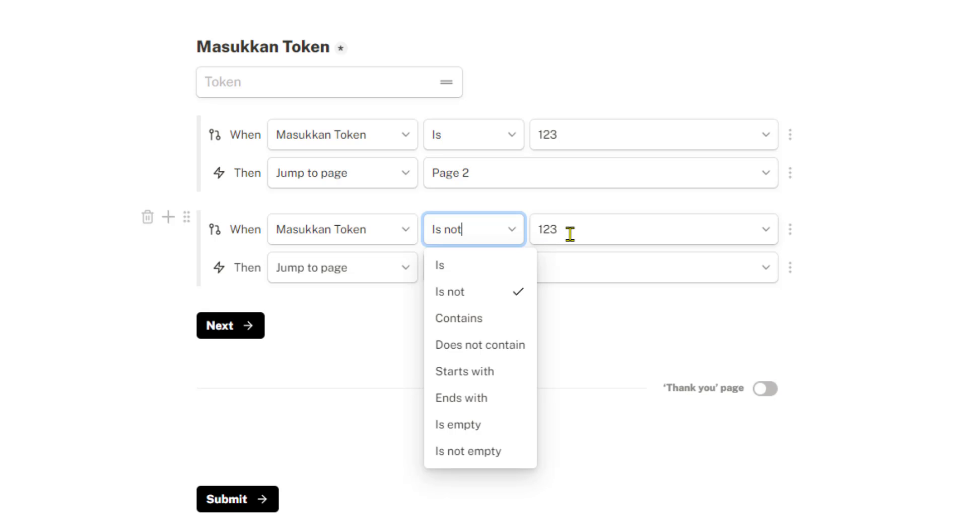
{"action": "left_click", "coordinate": [590, 232]}
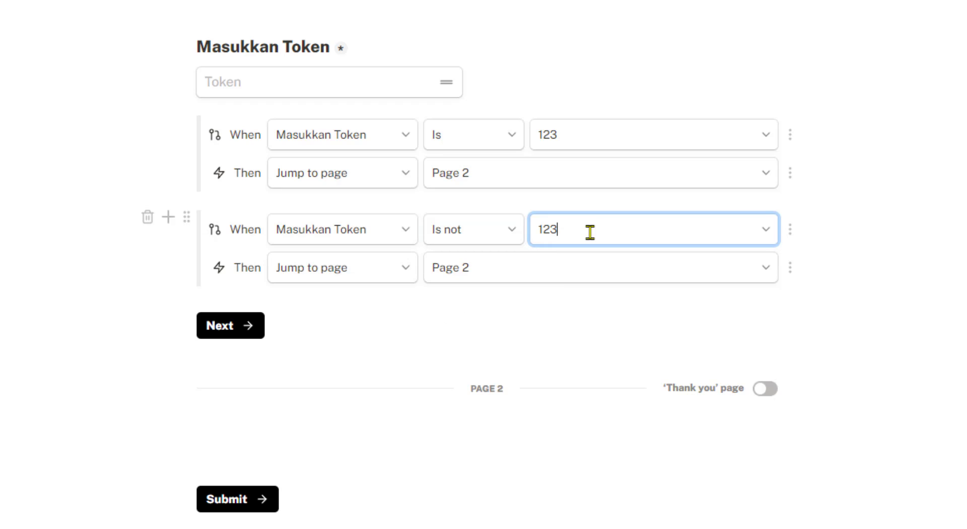
Change the duplicated rule's Jump to page target to Page 1
{"action": "left_click", "coordinate": [403, 274]}
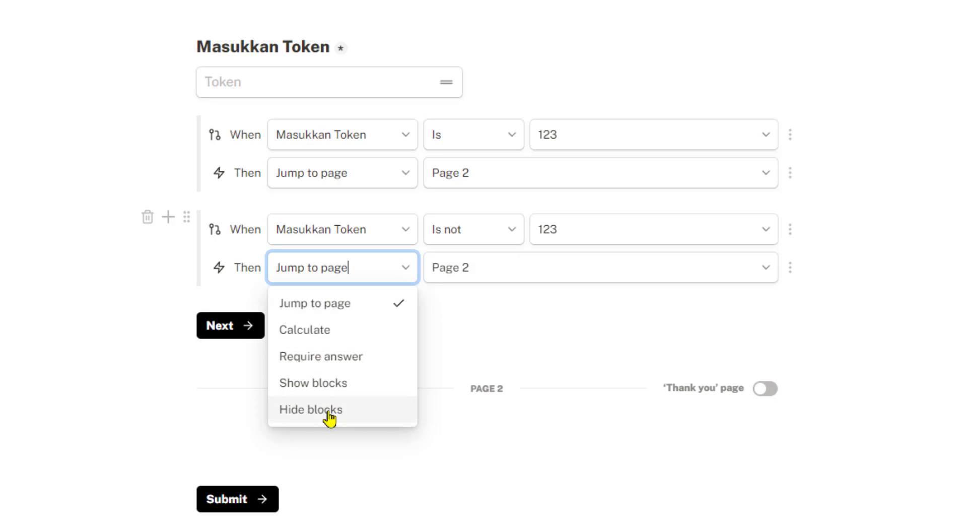
{"action": "left_click", "coordinate": [491, 299]}
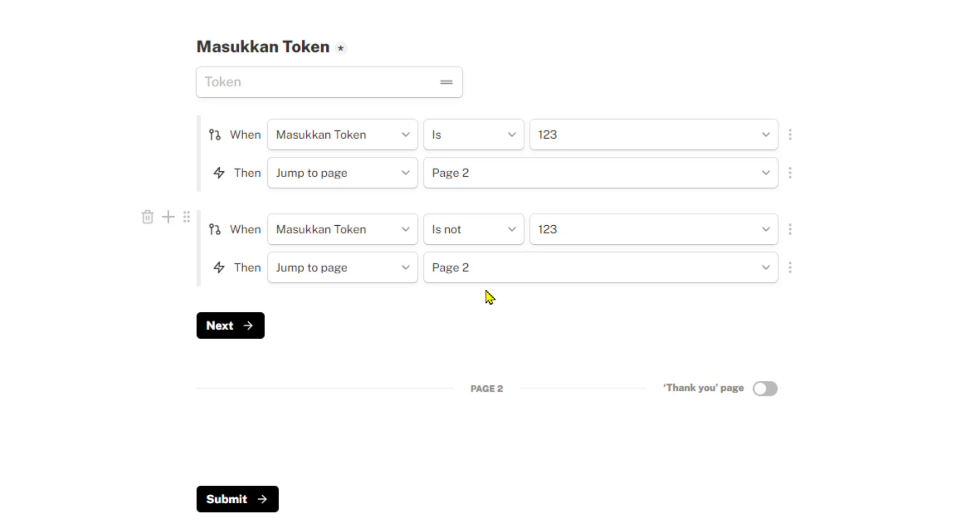
{"action": "left_click", "coordinate": [509, 274]}
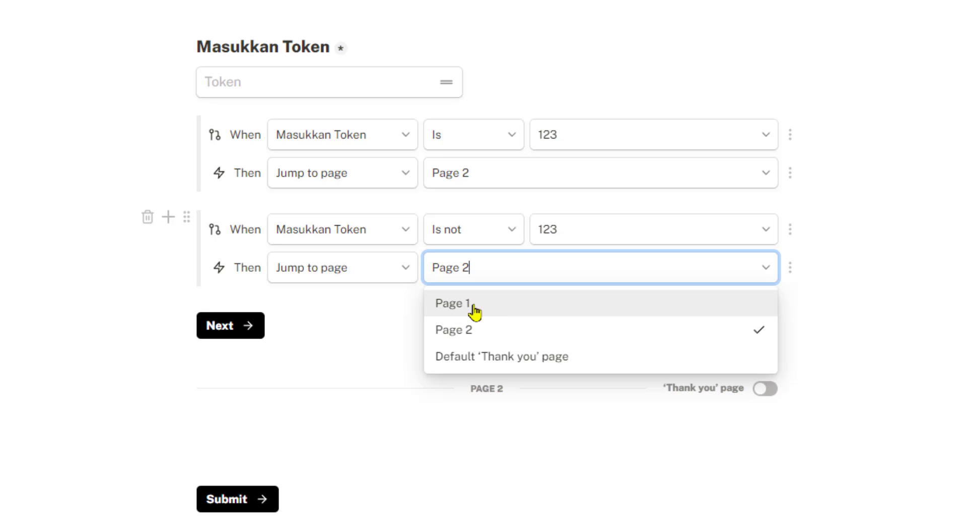
{"action": "left_click", "coordinate": [455, 308]}
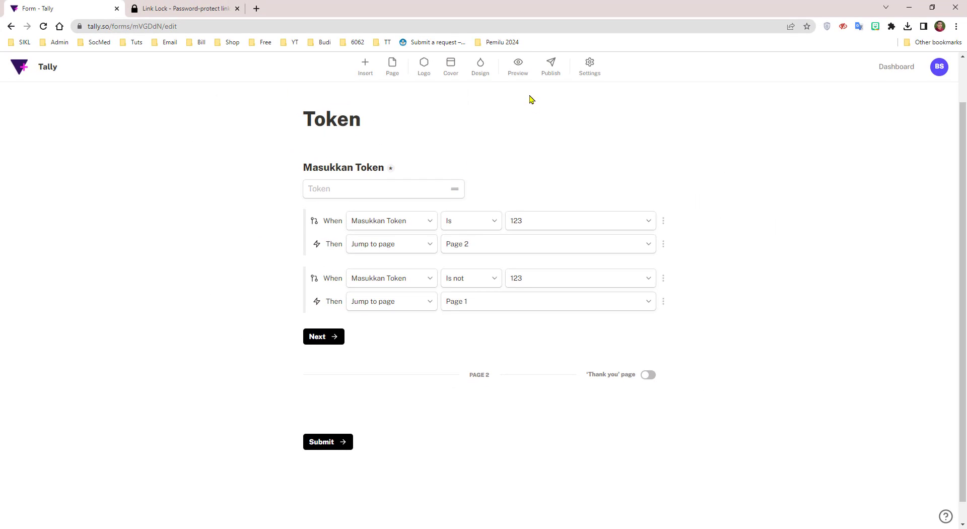
{"action": "left_click", "coordinate": [517, 64]}
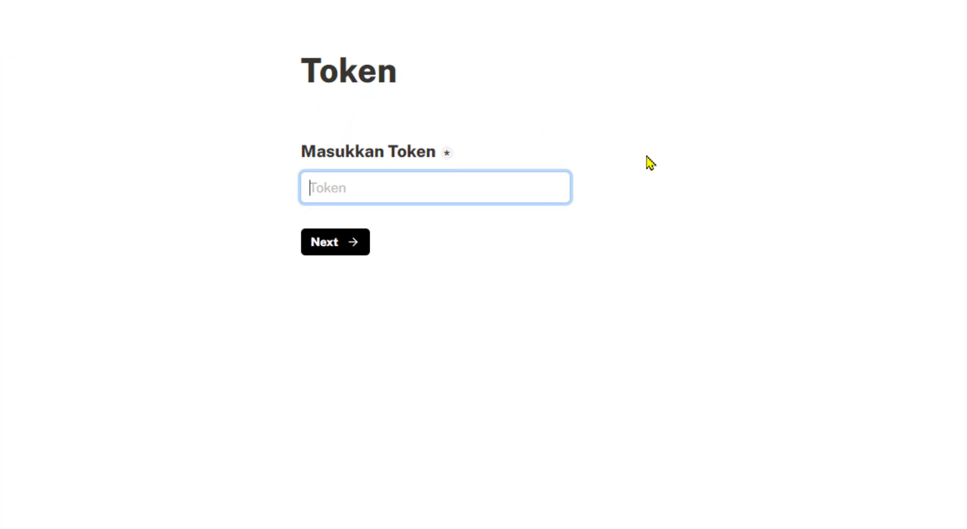
{"action": "type", "text": "123"}
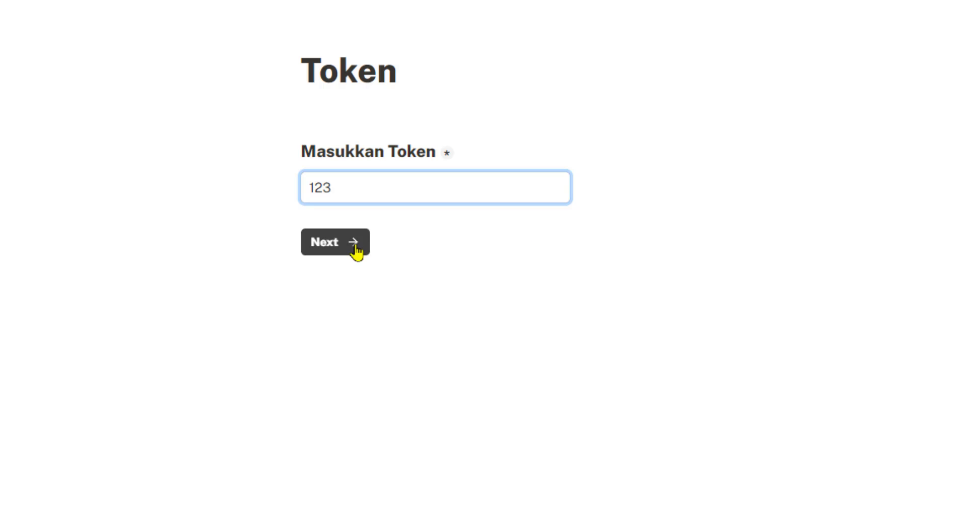
{"action": "left_click", "coordinate": [352, 243]}
{"action": "left_click", "coordinate": [309, 66]}
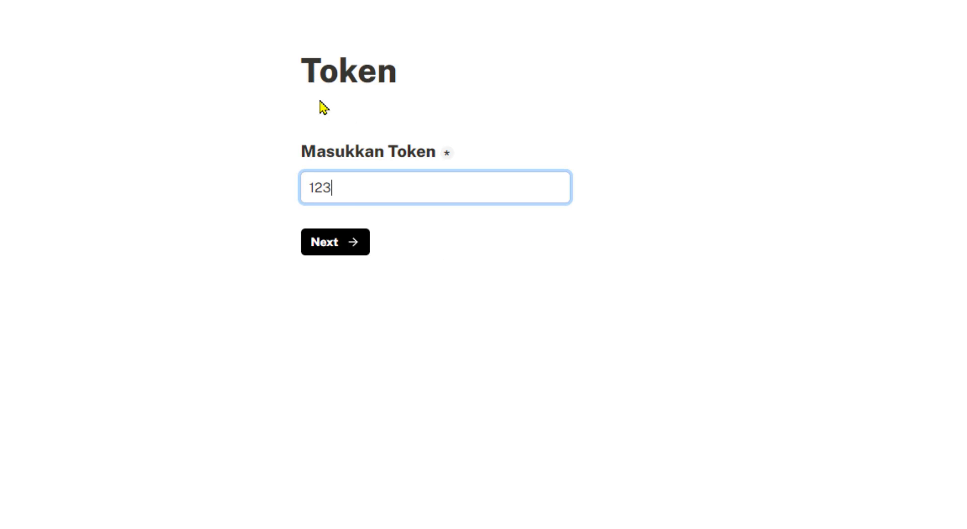
{"action": "type", "text": "4"}
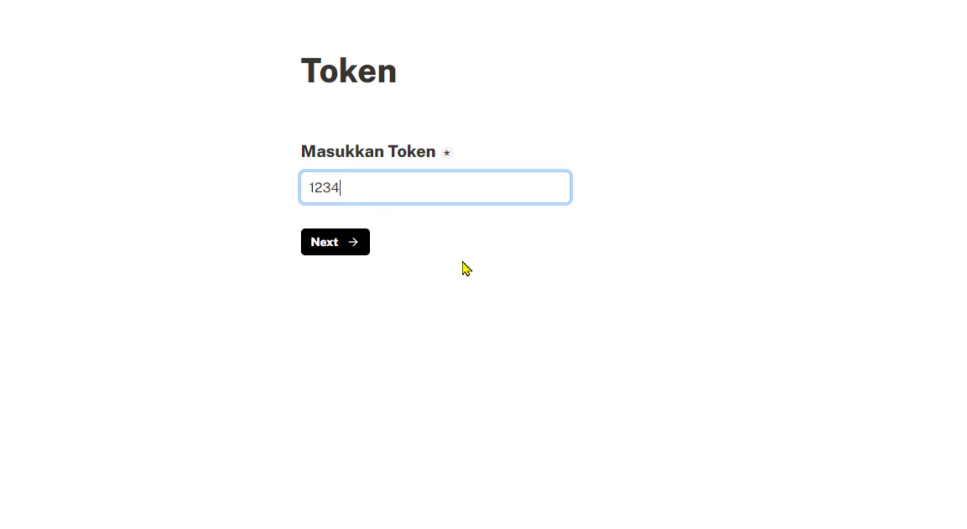
{"action": "left_click", "coordinate": [352, 250]}
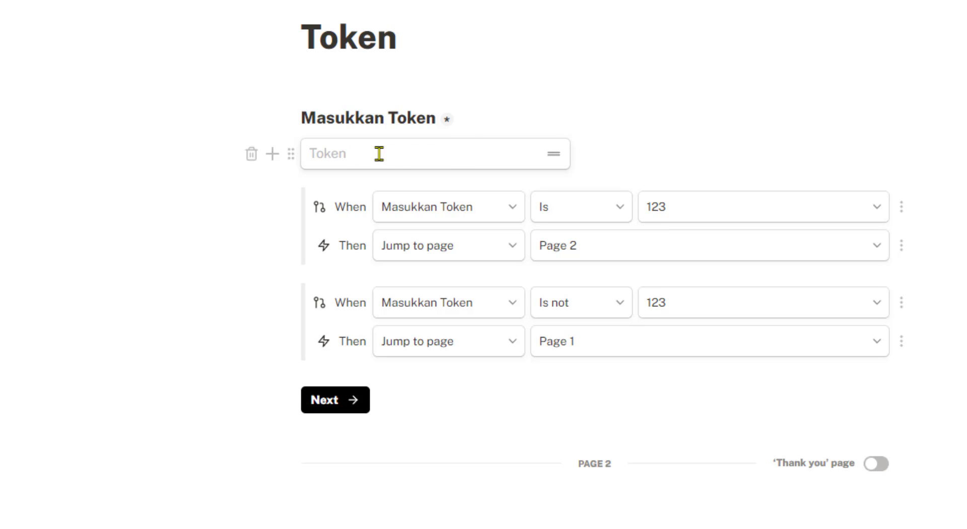
Insert a text block 'Token belum terisi atau salah' under the Token field and set it hidden
{"action": "left_click", "coordinate": [272, 154]}
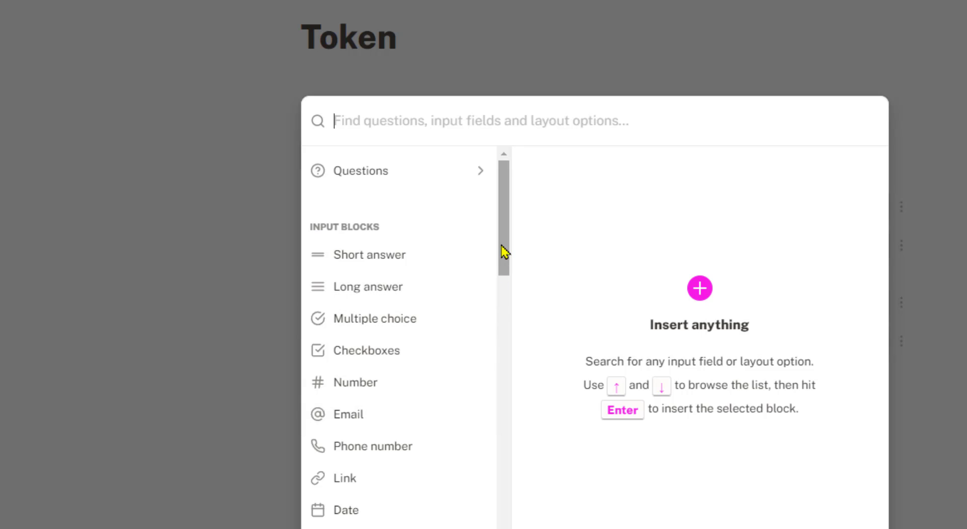
{"action": "left_click_drag", "start_coordinate": [503, 252], "coordinate": [512, 416]}
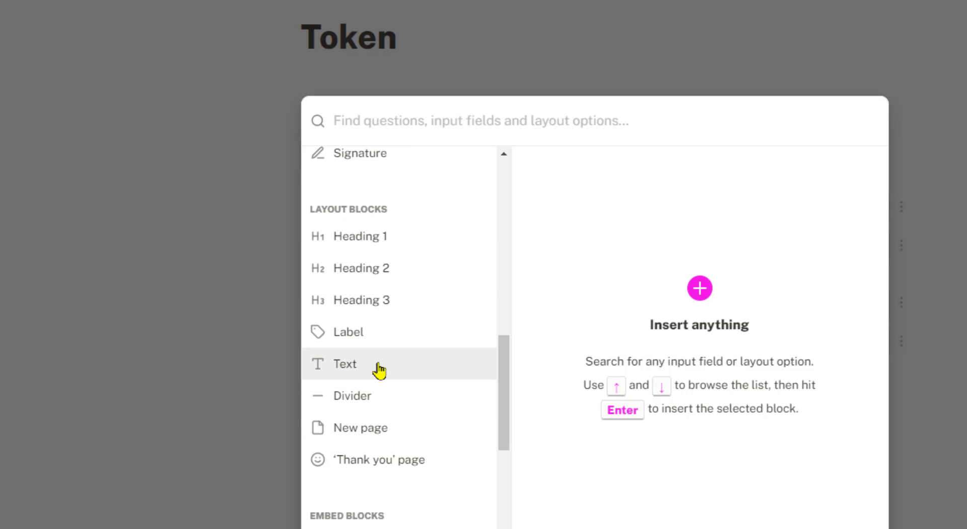
{"action": "left_click", "coordinate": [433, 369]}
{"action": "left_click", "coordinate": [828, 179]}
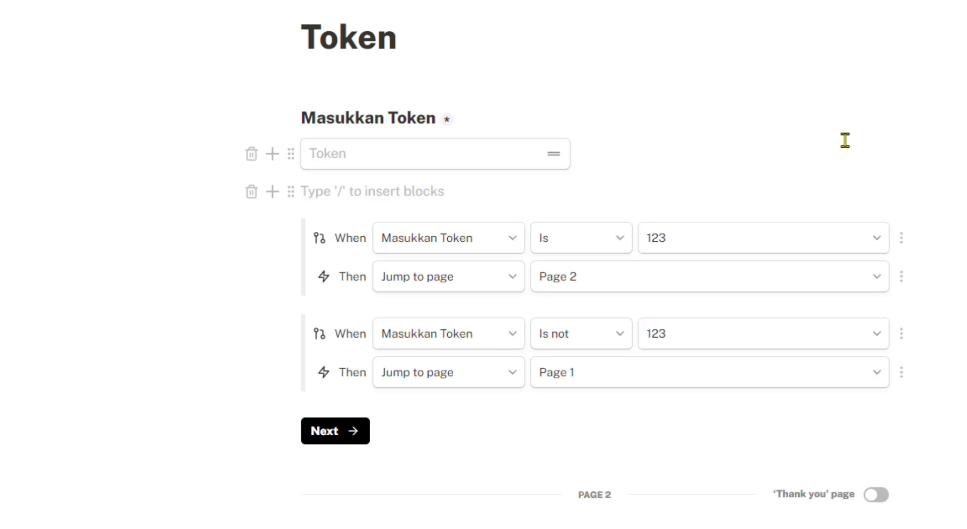
{"action": "type", "text": "Token b"}
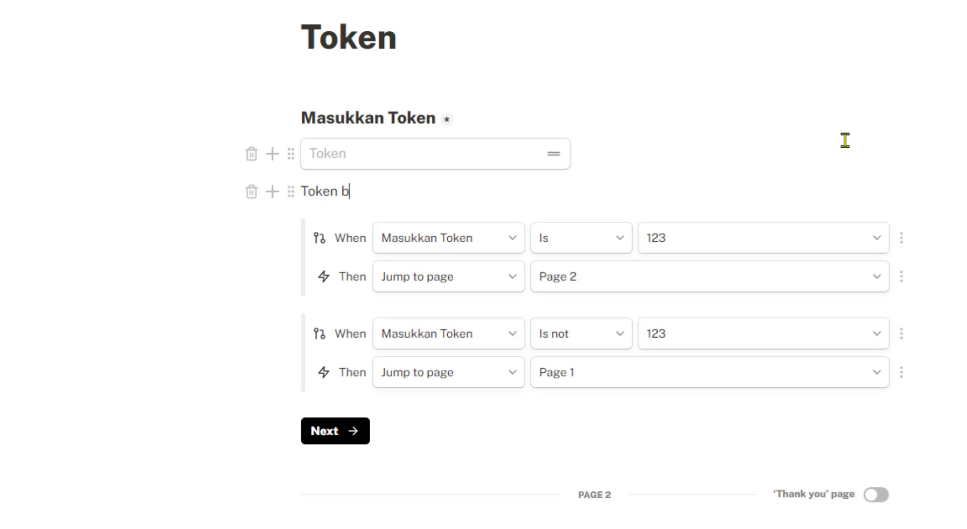
{"action": "type", "text": "elum terisi atau salah"}
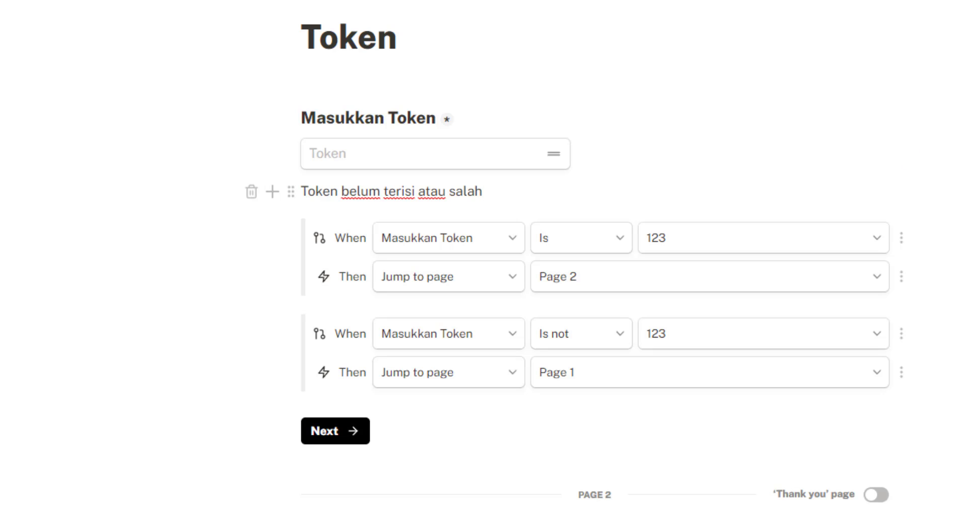
{"action": "left_click_drag", "start_coordinate": [523, 187], "coordinate": [299, 190]}
{"action": "left_click", "coordinate": [430, 194]}
{"action": "left_click", "coordinate": [291, 194]}
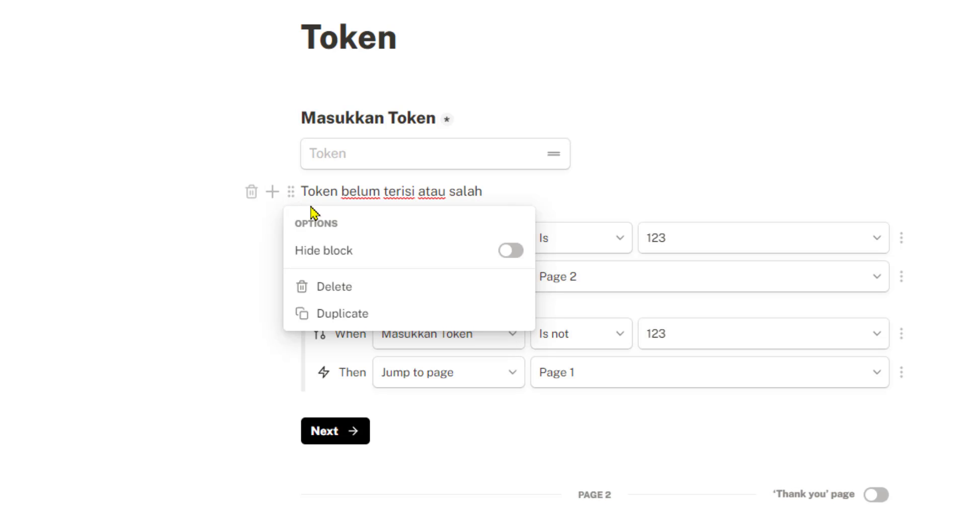
{"action": "left_click", "coordinate": [510, 250]}
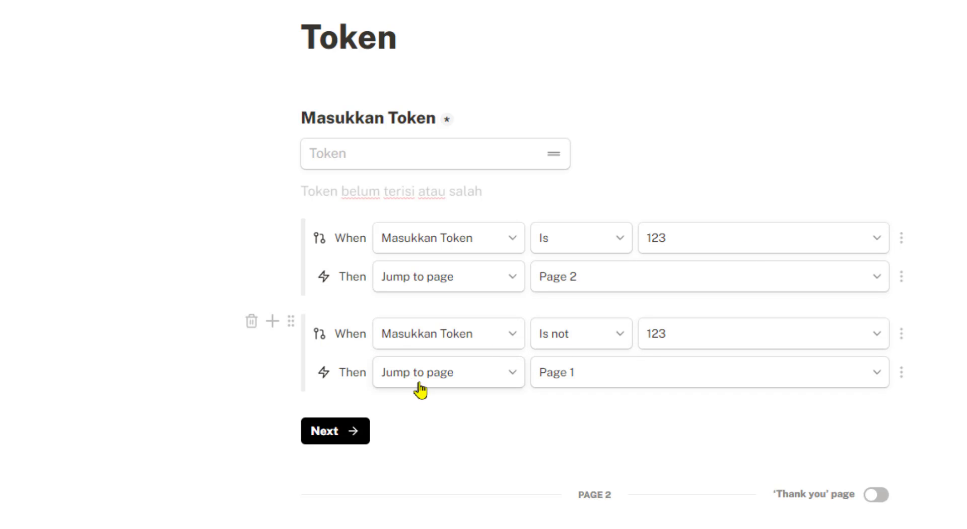
Duplicate the 'is not 123' rule and switch its action to Show blocks 'Token belum terisi atau salah'
{"action": "left_click", "coordinate": [291, 322]}
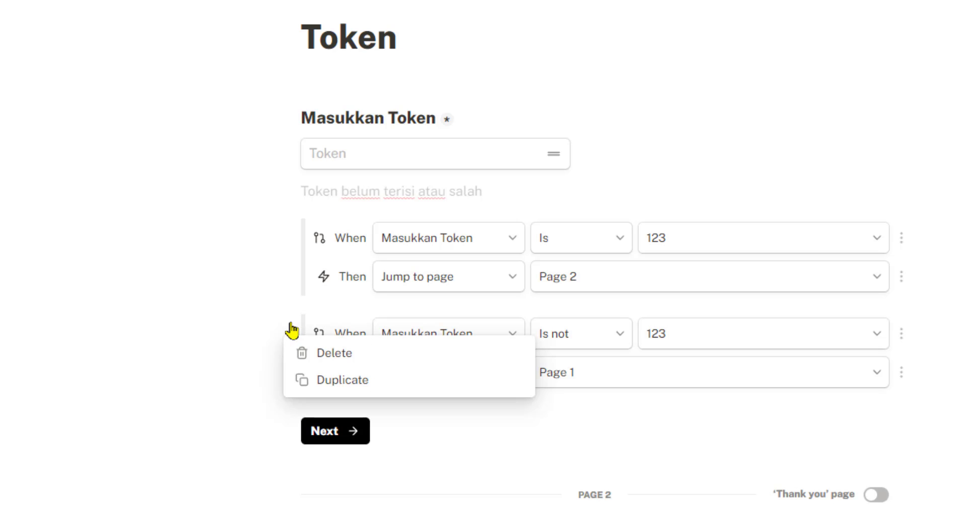
{"action": "left_click", "coordinate": [341, 382]}
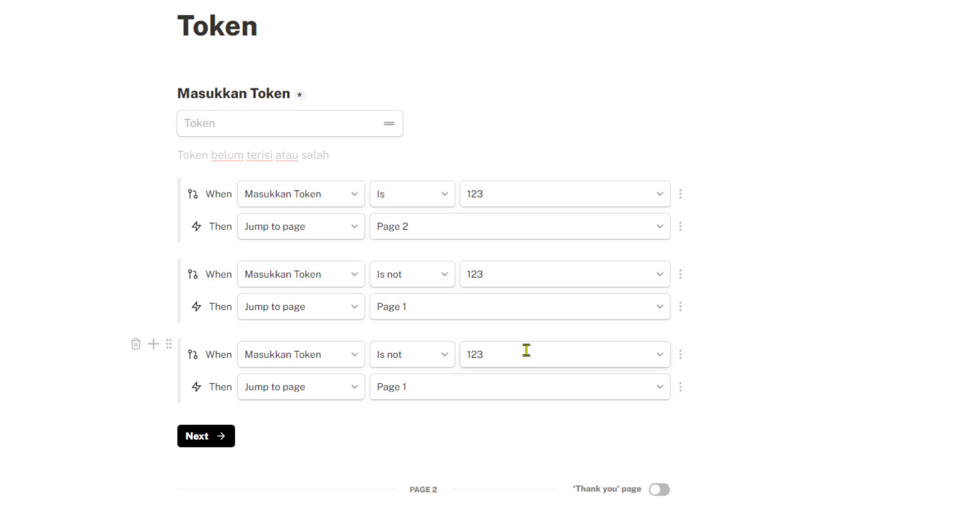
{"action": "left_click", "coordinate": [359, 386]}
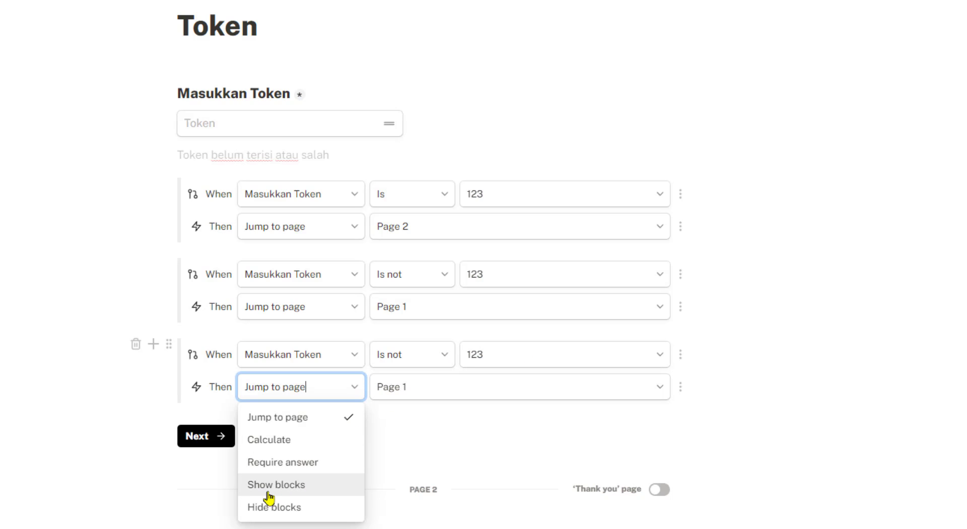
{"action": "left_click", "coordinate": [304, 487]}
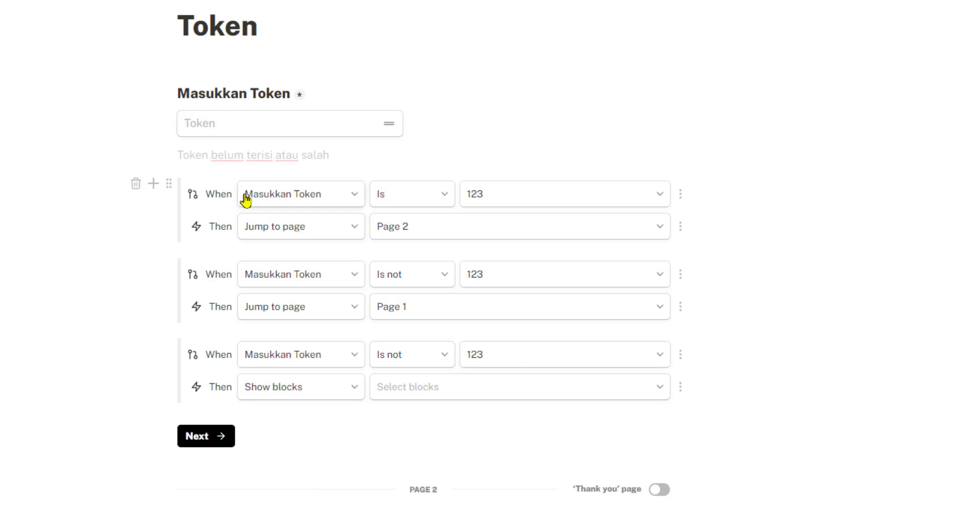
{"action": "left_click_drag", "start_coordinate": [186, 156], "coordinate": [274, 158]}
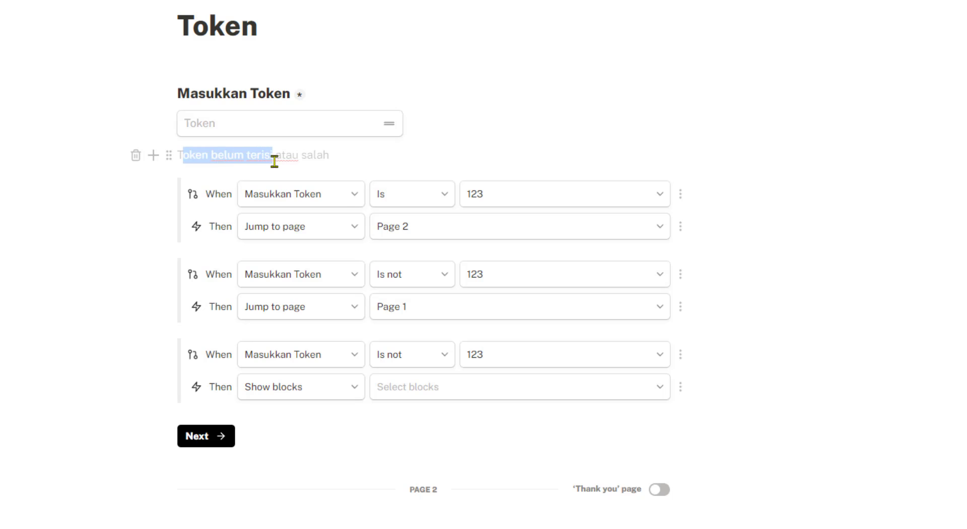
{"action": "left_click", "coordinate": [535, 393]}
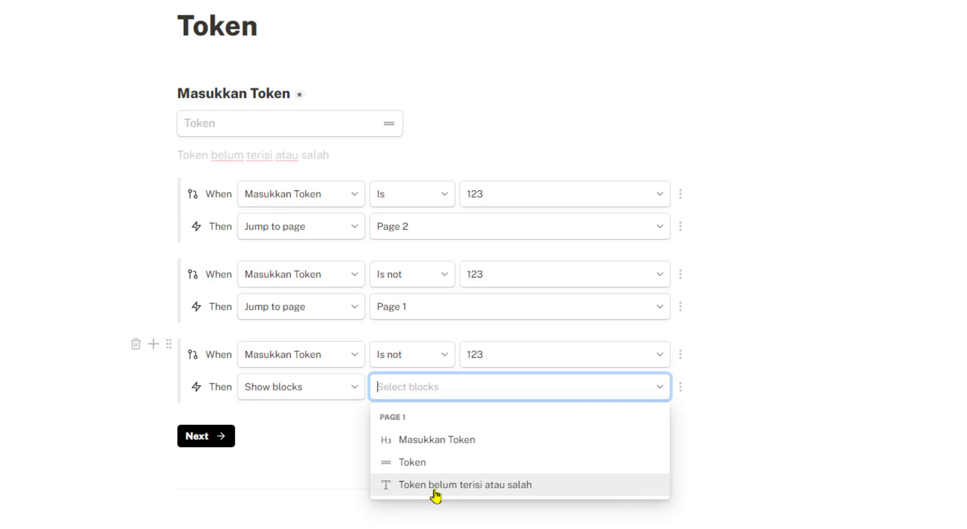
{"action": "left_click", "coordinate": [460, 488]}
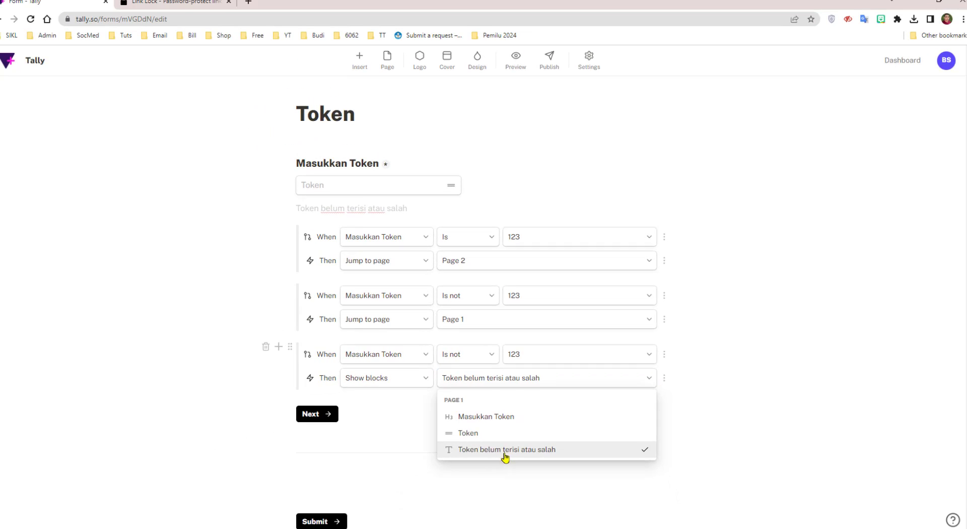
{"action": "left_click", "coordinate": [776, 371]}
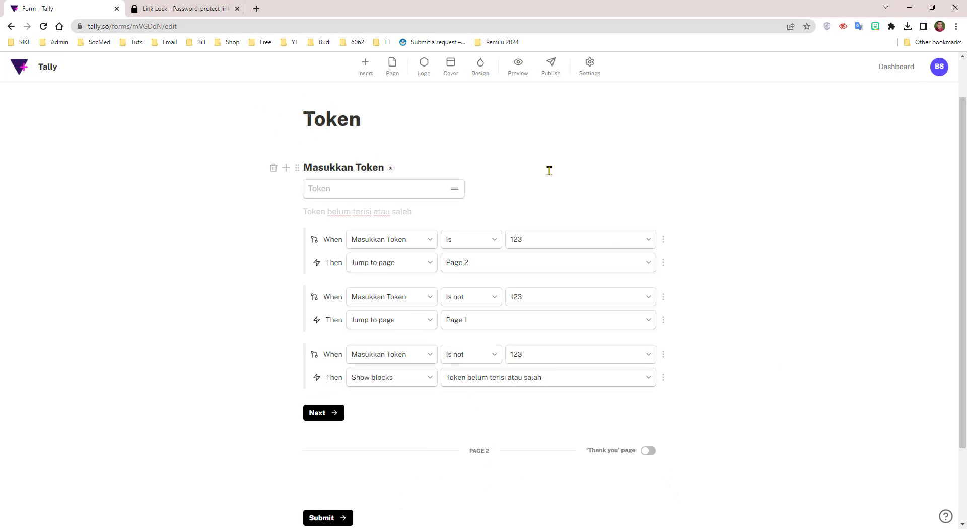
{"action": "left_click", "coordinate": [517, 67]}
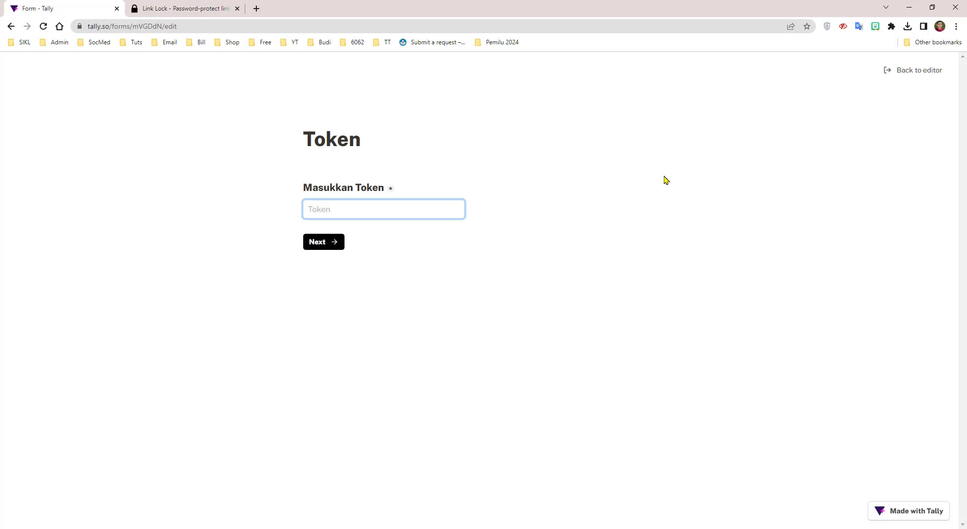
{"action": "left_click", "coordinate": [396, 208]}
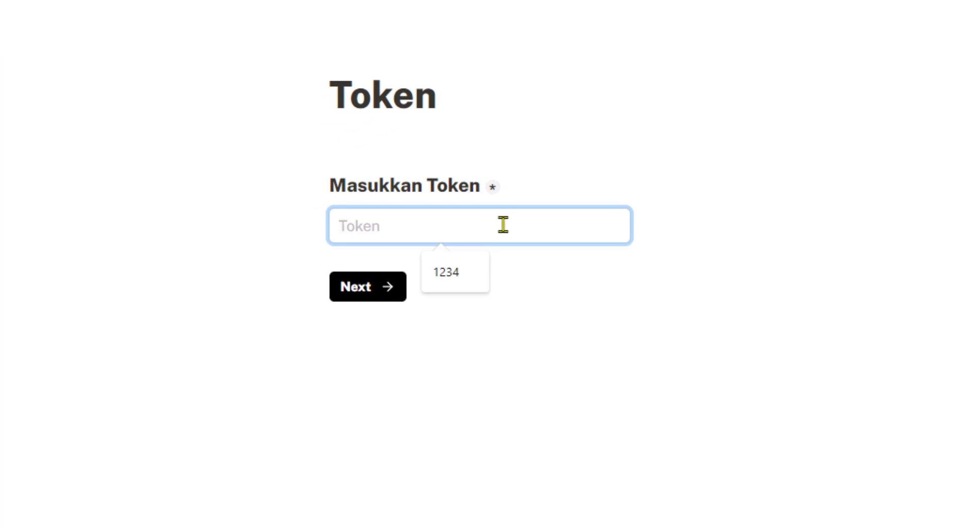
{"action": "type", "text": "12"}
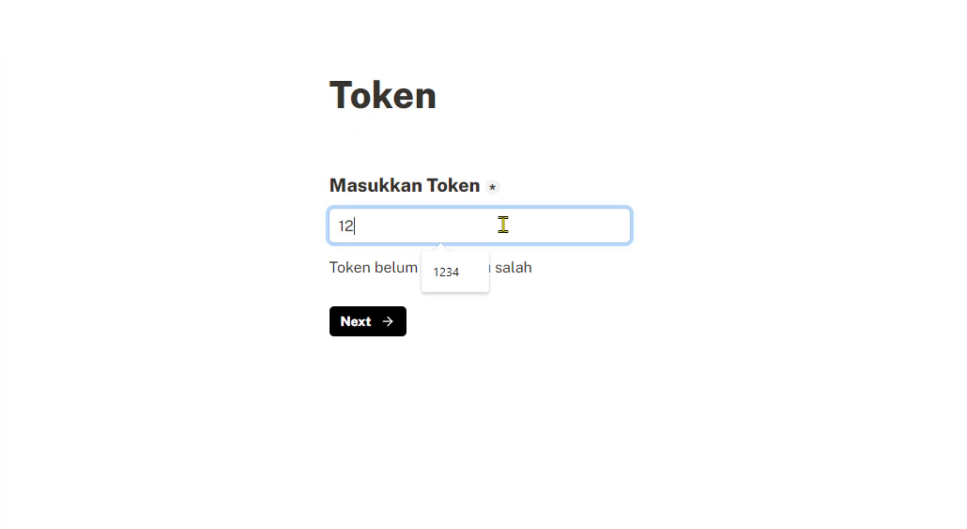
{"action": "type", "text": "34"}
{"action": "left_click", "coordinate": [751, 230]}
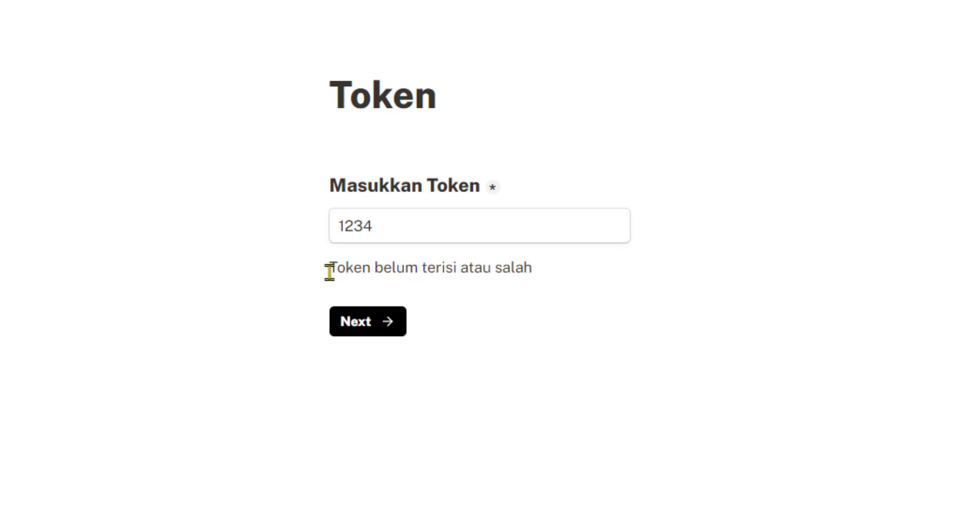
{"action": "left_click_drag", "start_coordinate": [329, 272], "coordinate": [554, 276]}
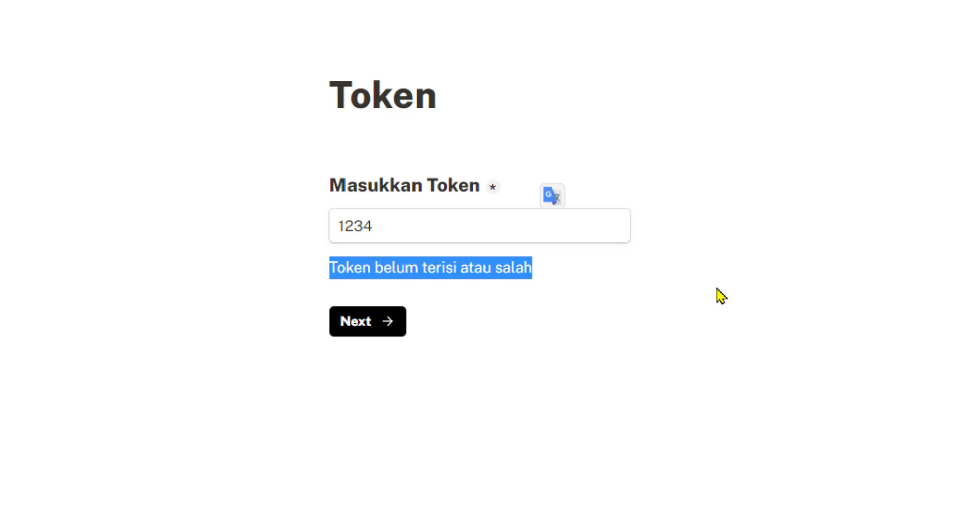
{"action": "left_click", "coordinate": [721, 296]}
{"action": "left_click", "coordinate": [414, 222]}
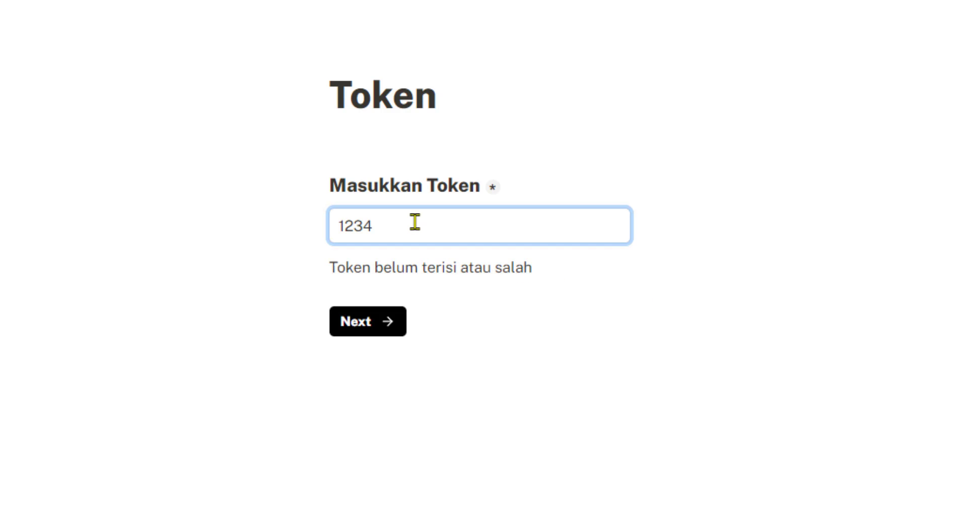
{"action": "key", "text": "BackSpace"}
{"action": "left_click", "coordinate": [878, 293]}
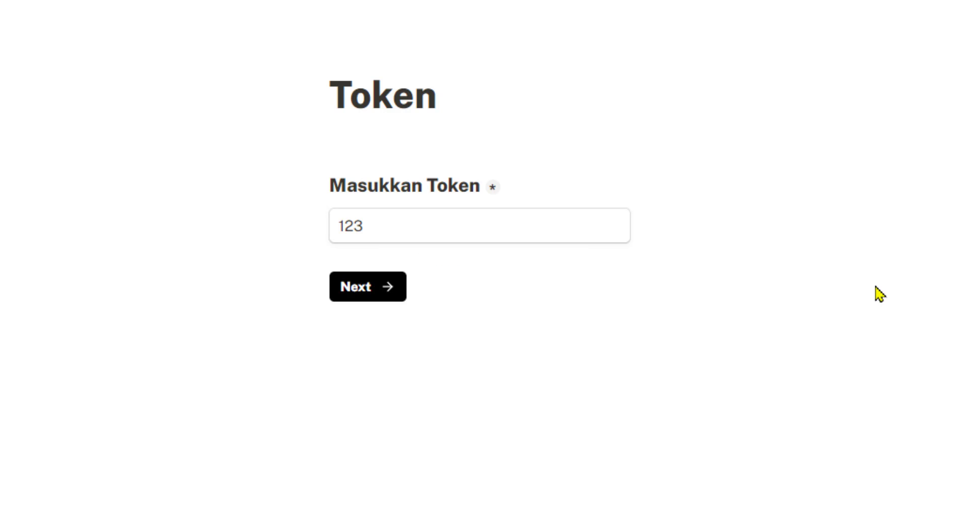
{"action": "left_click", "coordinate": [376, 293]}
{"action": "left_click", "coordinate": [342, 90]}
{"action": "left_click", "coordinate": [252, 1]}
Add a short-answer question titled 'Pertanyaan 1' at the start of Page 2
{"action": "scroll", "coordinate": [504, 486], "scroll_direction": "down", "scroll_amount": 3}
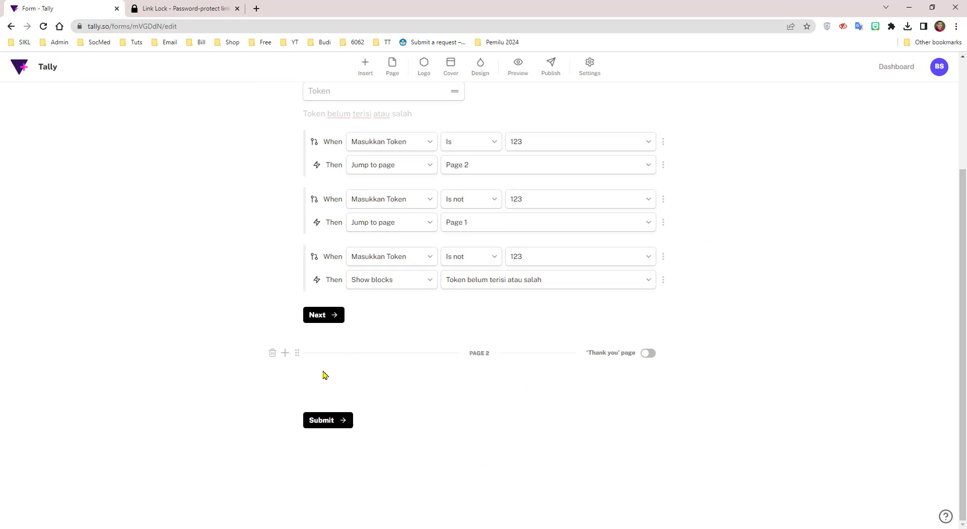
{"action": "left_click", "coordinate": [285, 352]}
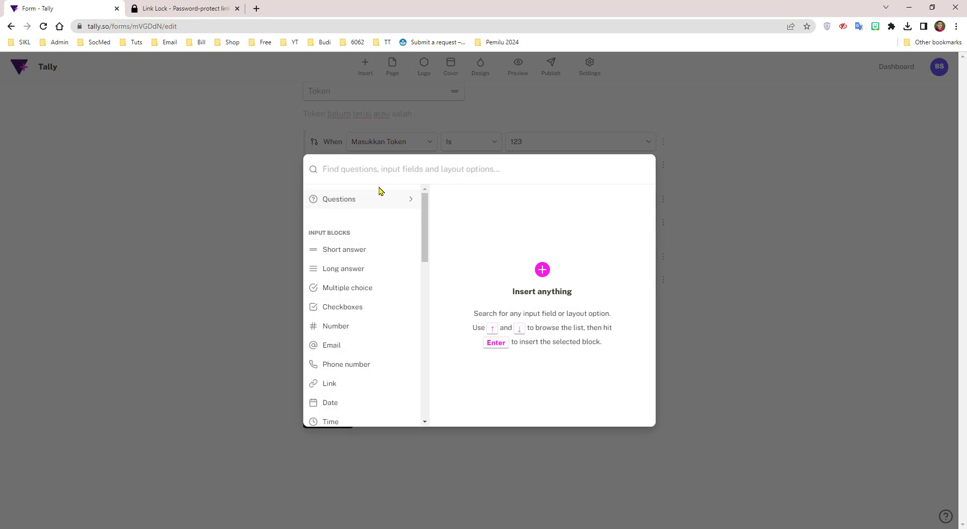
{"action": "left_click", "coordinate": [371, 198]}
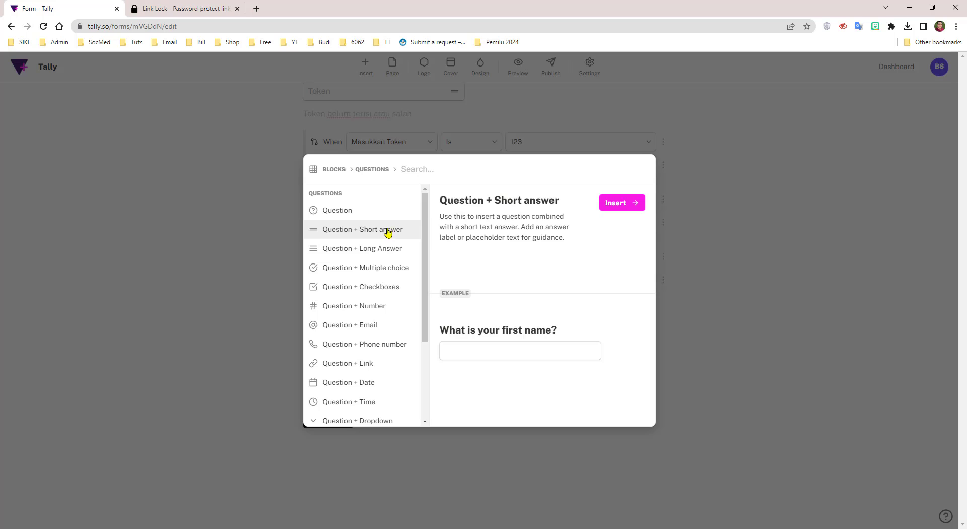
{"action": "left_click", "coordinate": [604, 205]}
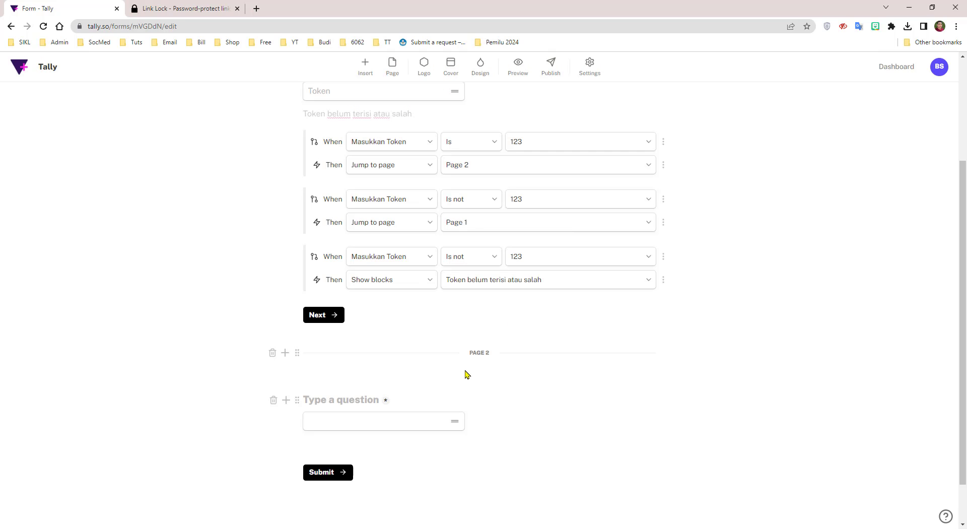
{"action": "type", "text": "So"}
{"action": "key", "text": "BackSpace"}
{"action": "type", "text": "Pertanyaan 1"}
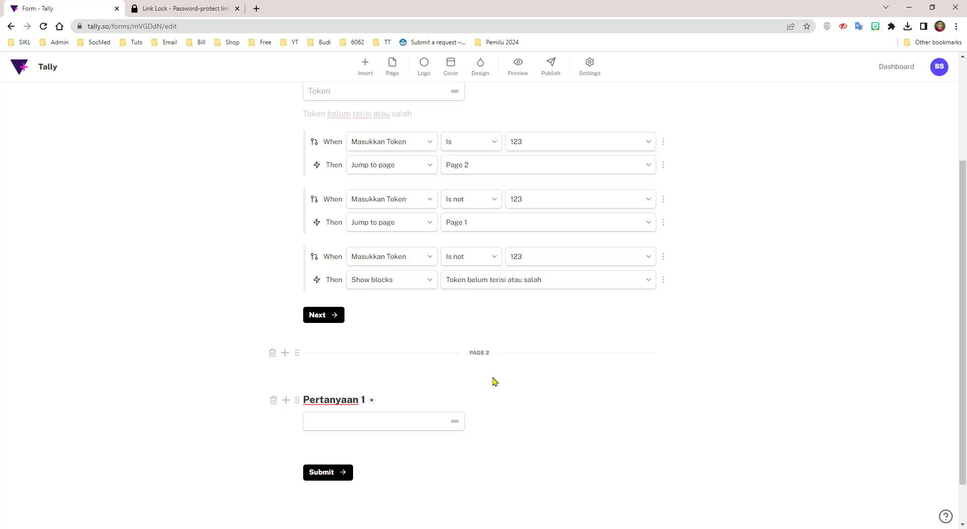
{"action": "left_click", "coordinate": [662, 406]}
{"action": "scroll", "coordinate": [663, 411], "scroll_direction": "up", "scroll_amount": 3}
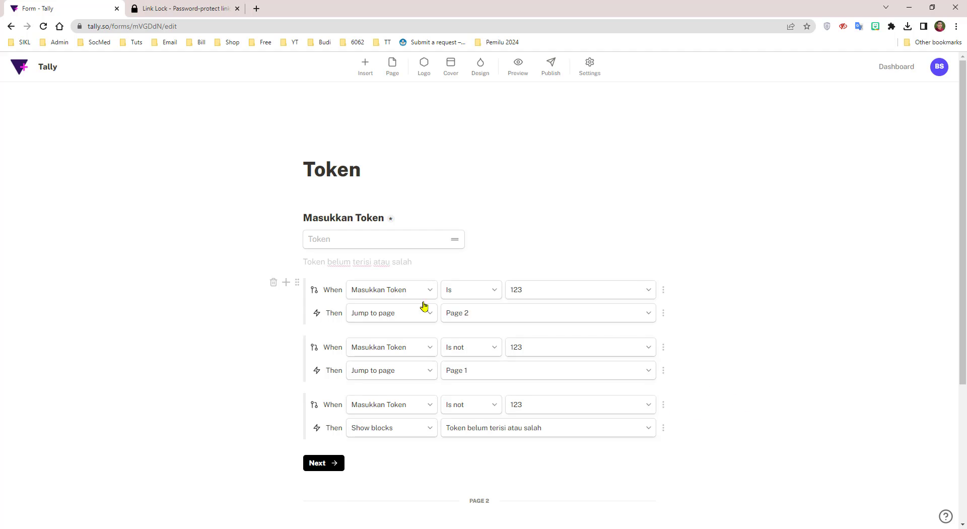
{"action": "scroll", "coordinate": [521, 304], "scroll_direction": "down", "scroll_amount": 2}
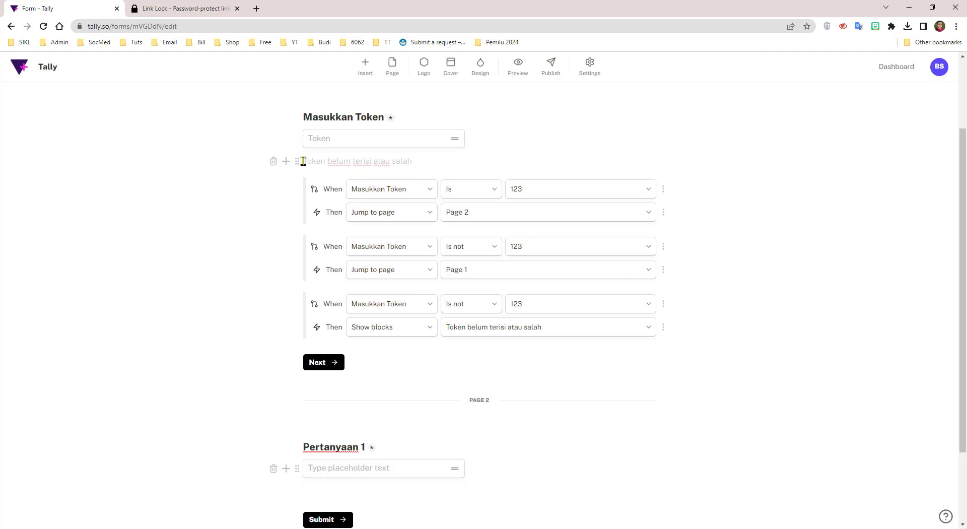
{"action": "left_click_drag", "start_coordinate": [302, 161], "coordinate": [415, 164]}
{"action": "left_click", "coordinate": [433, 163]}
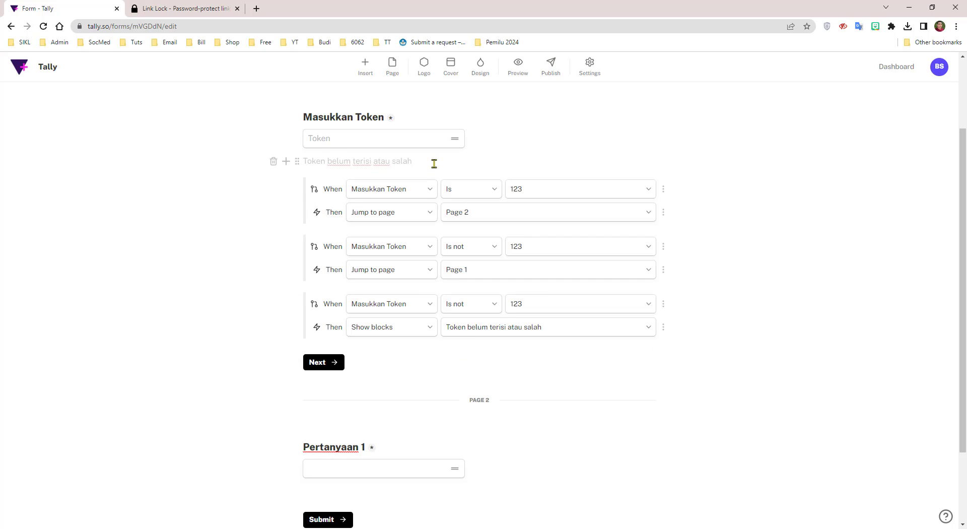
{"action": "left_click", "coordinate": [518, 71]}
{"action": "left_click", "coordinate": [660, 193]}
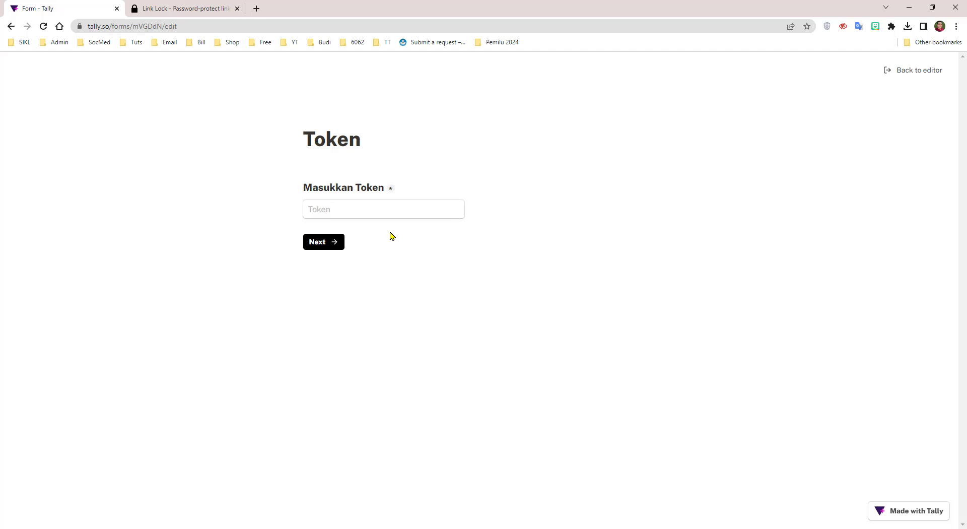
{"action": "left_click", "coordinate": [332, 210]}
{"action": "type", "text": "1"}
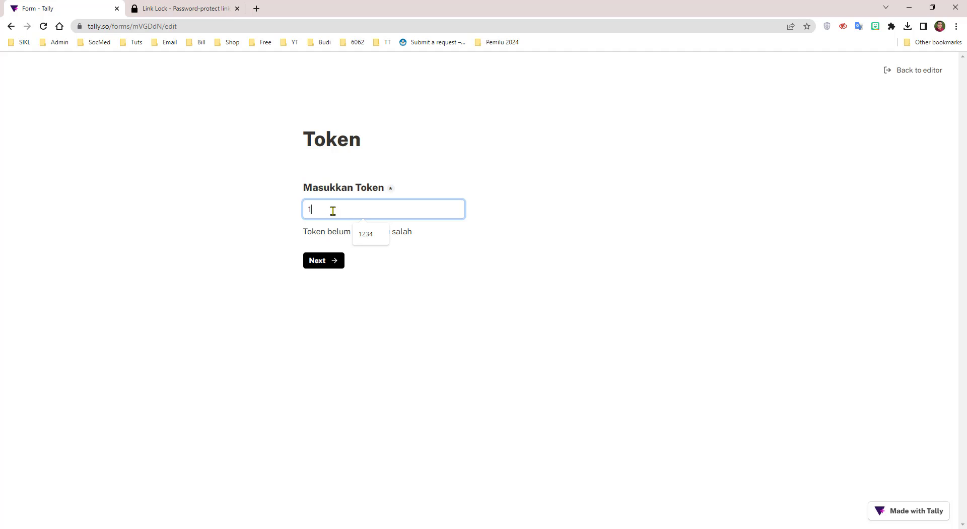
{"action": "type", "text": "2345"}
{"action": "left_click", "coordinate": [587, 246]}
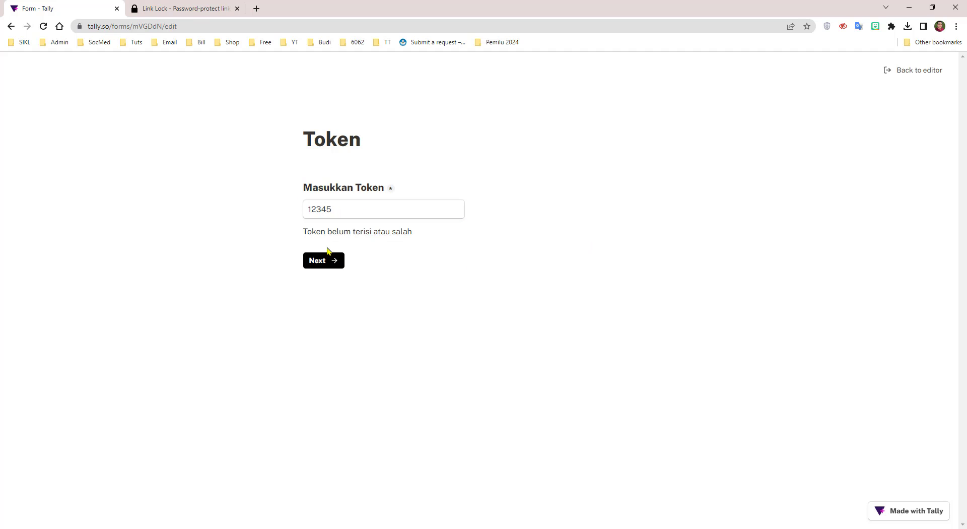
{"action": "left_click_drag", "start_coordinate": [305, 232], "coordinate": [410, 235]}
{"action": "left_click", "coordinate": [434, 246]}
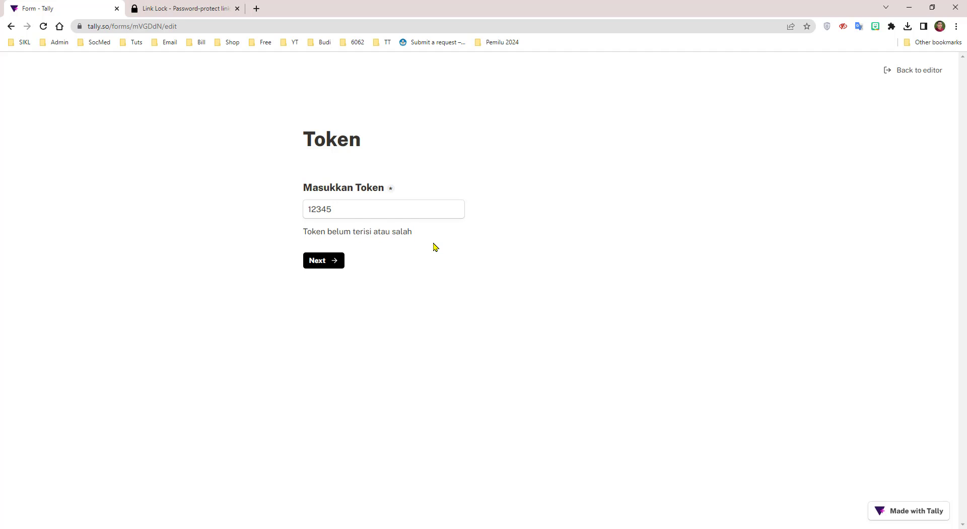
Replace it with 123, then try the wrong token 123456 and attempt to advance
{"action": "double_click", "coordinate": [354, 210]}
{"action": "type", "text": "123"}
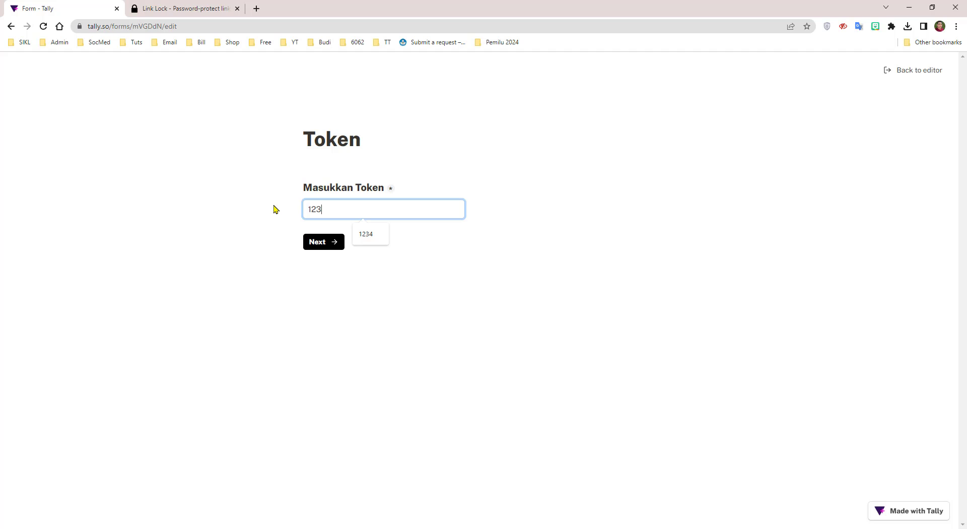
{"action": "left_click", "coordinate": [499, 275]}
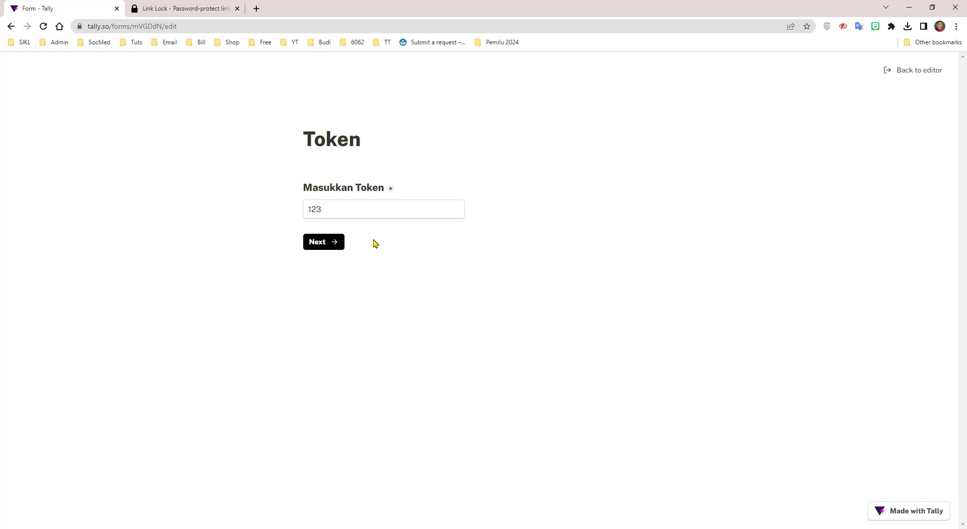
{"action": "left_click", "coordinate": [335, 209]}
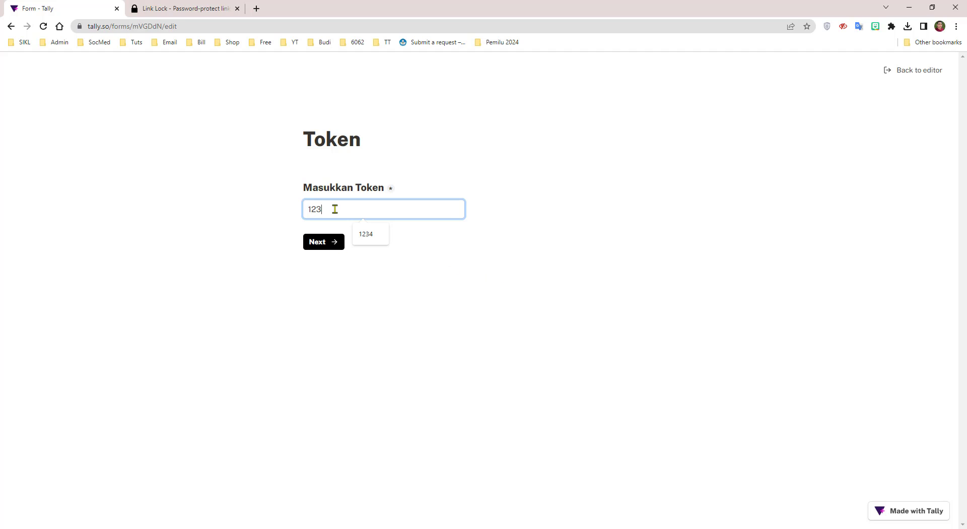
{"action": "type", "text": "456"}
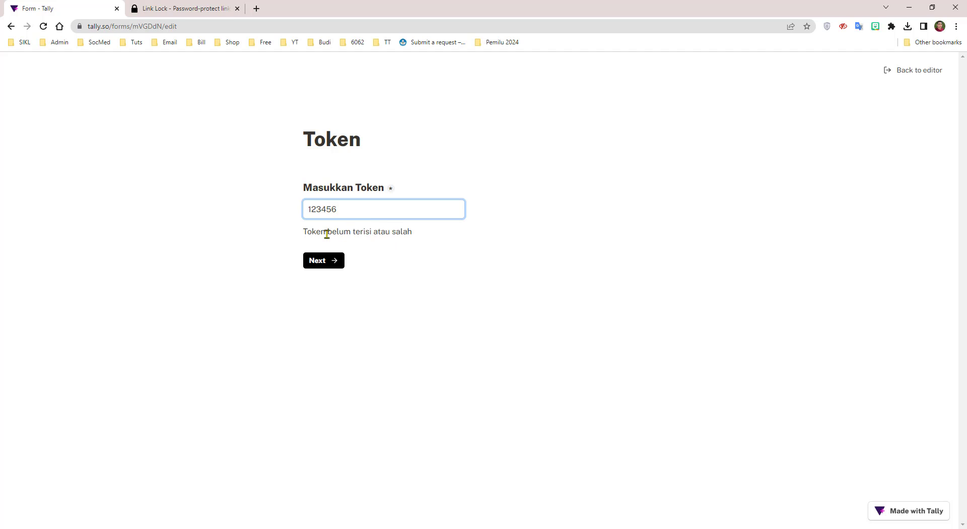
{"action": "left_click_drag", "start_coordinate": [324, 231], "coordinate": [395, 231]}
{"action": "left_click", "coordinate": [455, 276]}
{"action": "left_click", "coordinate": [343, 264]}
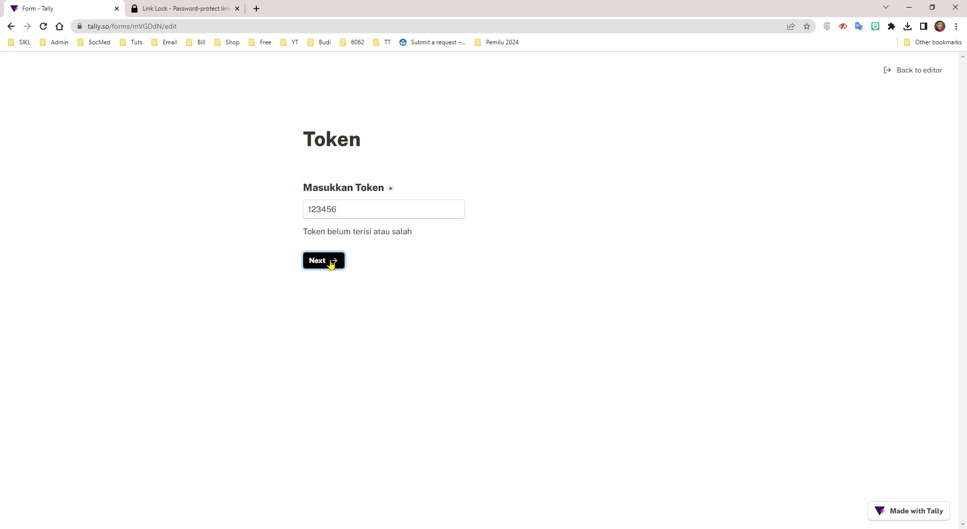
Trim the token to 123, reach Pertanyaan 1, go back, and return to the editor
{"action": "left_click_drag", "start_coordinate": [321, 210], "coordinate": [365, 212]}
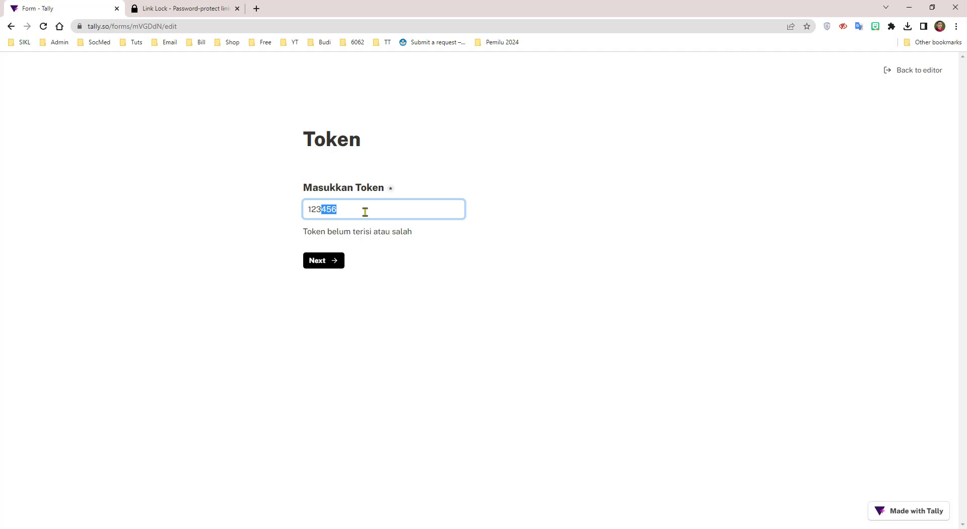
{"action": "key", "text": "BackSpace"}
{"action": "left_click", "coordinate": [458, 273]}
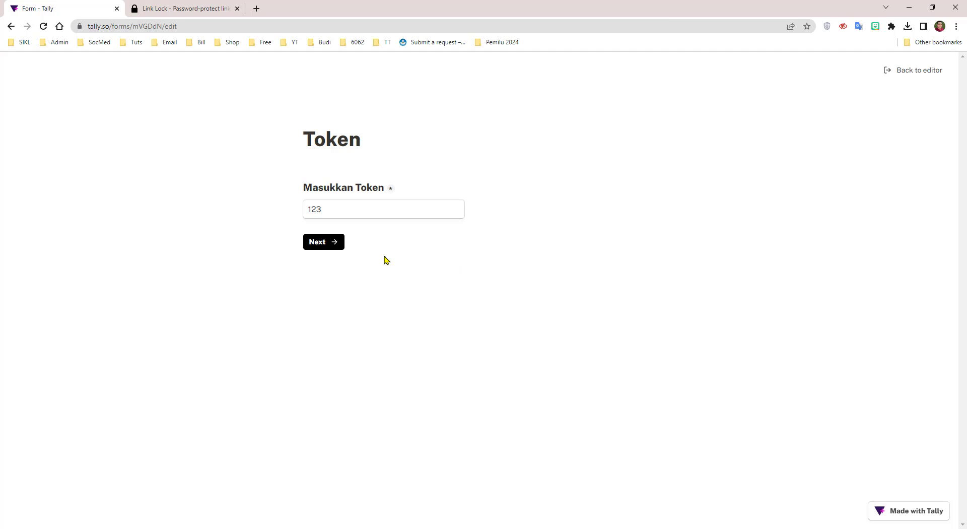
{"action": "left_click", "coordinate": [323, 242]}
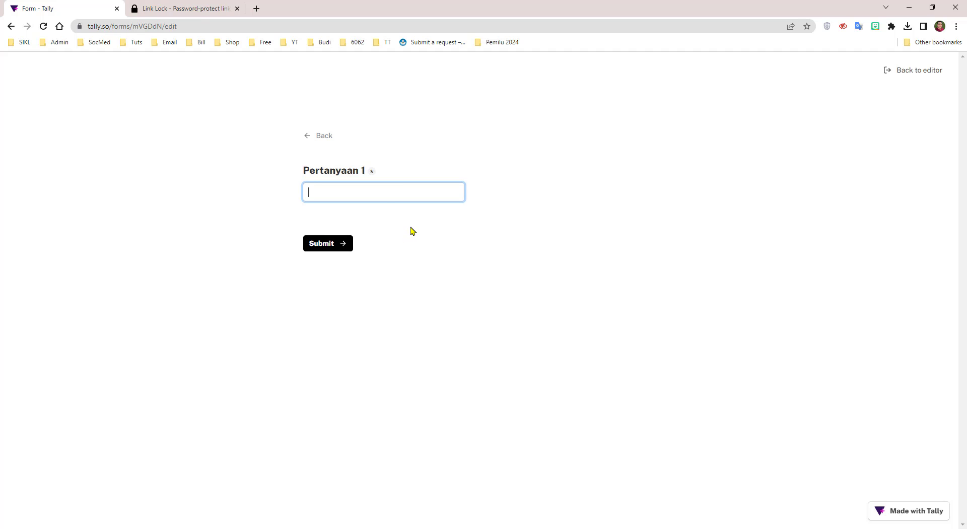
{"action": "left_click", "coordinate": [311, 141]}
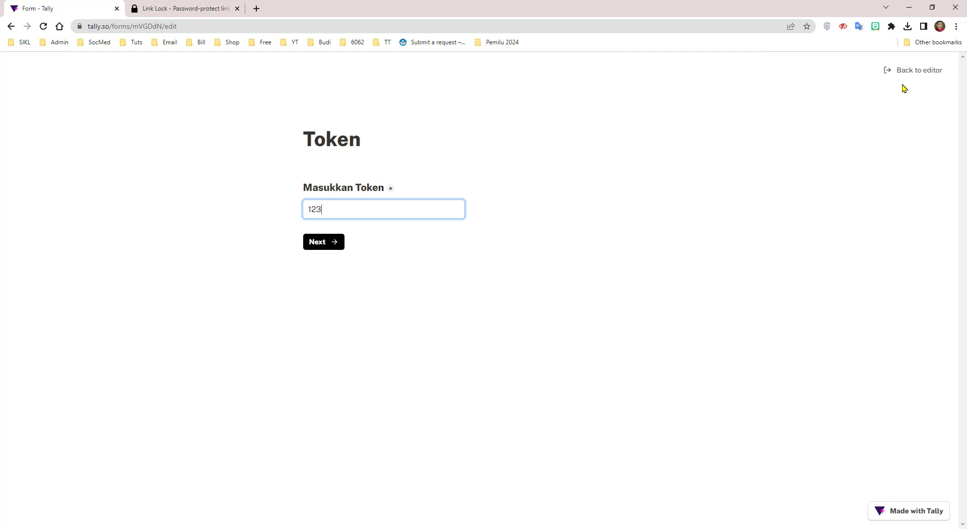
{"action": "left_click", "coordinate": [912, 70]}
{"action": "scroll", "coordinate": [761, 292], "scroll_direction": "up", "scroll_amount": 2}
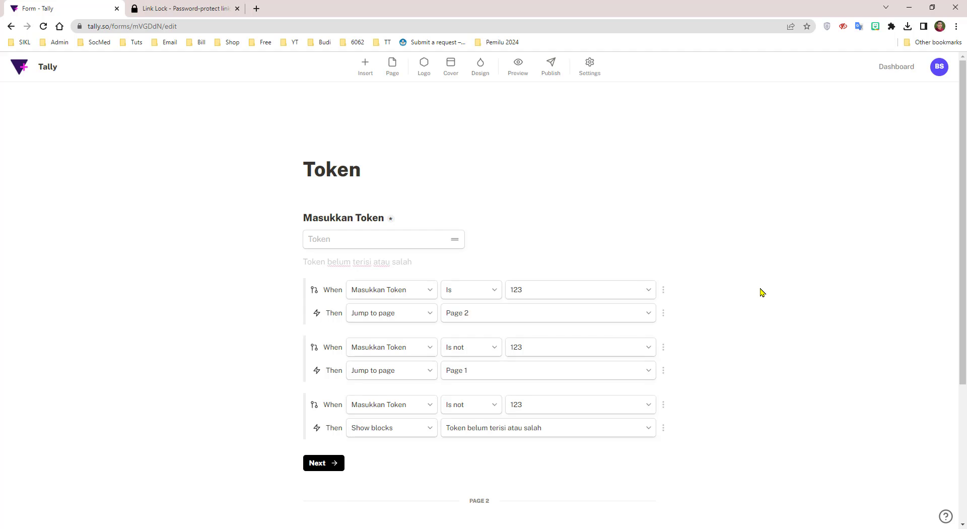
{"action": "scroll", "coordinate": [748, 282], "scroll_direction": "down", "scroll_amount": 2}
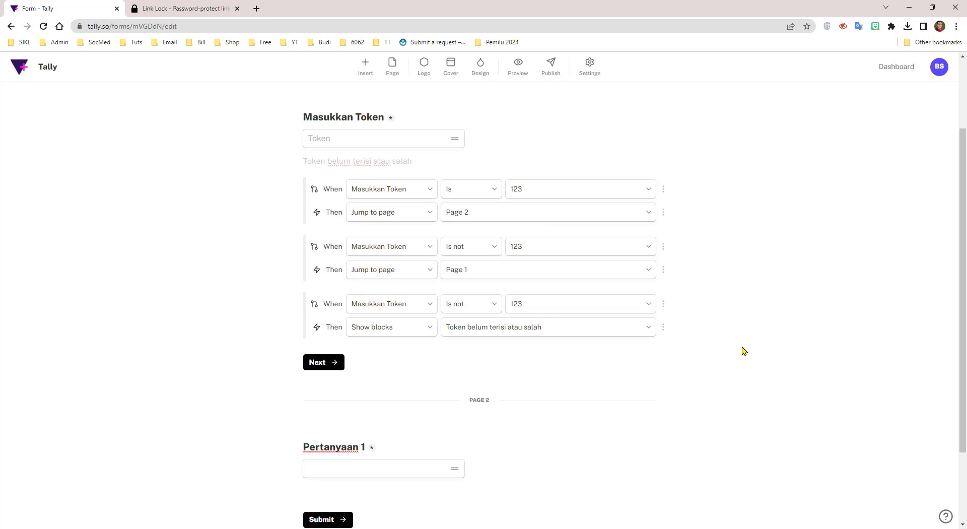
{"action": "scroll", "coordinate": [744, 350], "scroll_direction": "up", "scroll_amount": 1}
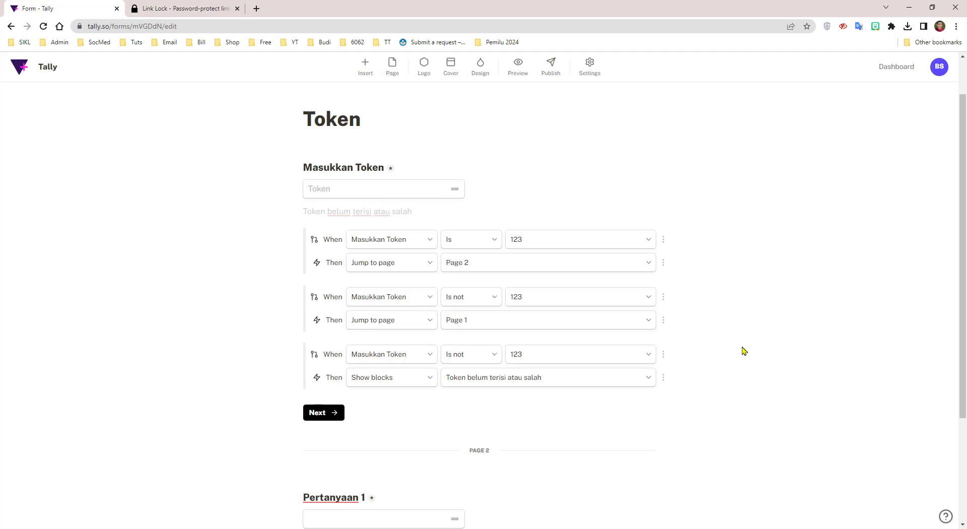
{"action": "scroll", "coordinate": [743, 350], "scroll_direction": "up", "scroll_amount": 1}
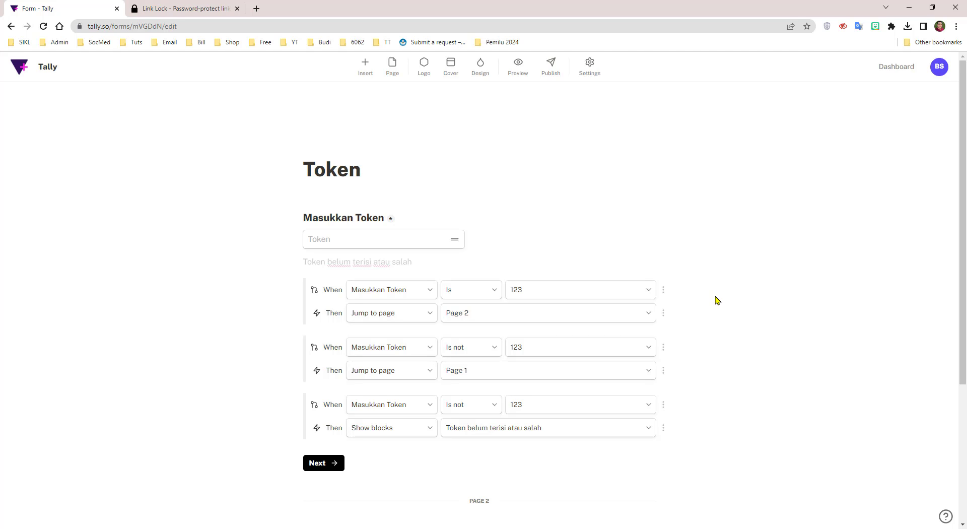
Publish the Token form, copy its share link, and switch to the Link Lock tab
{"action": "left_click", "coordinate": [553, 75]}
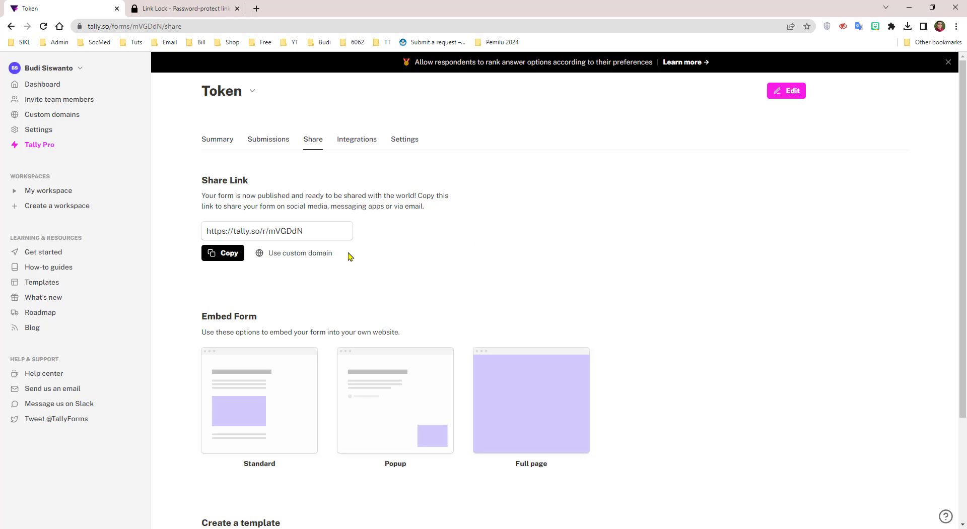
{"action": "left_click_drag", "start_coordinate": [324, 230], "coordinate": [201, 230]}
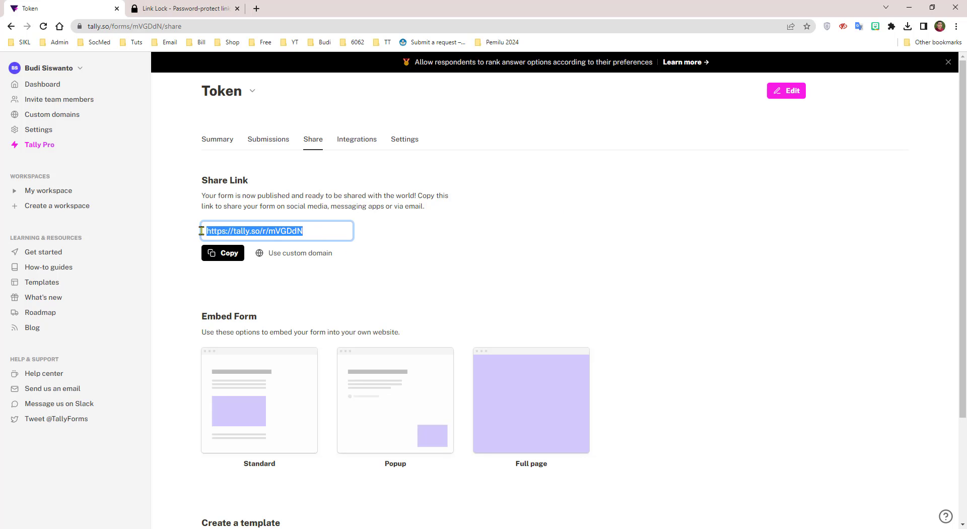
{"action": "left_click_drag", "start_coordinate": [309, 233], "coordinate": [204, 236]}
{"action": "left_click", "coordinate": [316, 230]}
{"action": "left_click_drag", "start_coordinate": [334, 228], "coordinate": [204, 233]}
{"action": "left_click", "coordinate": [231, 258]}
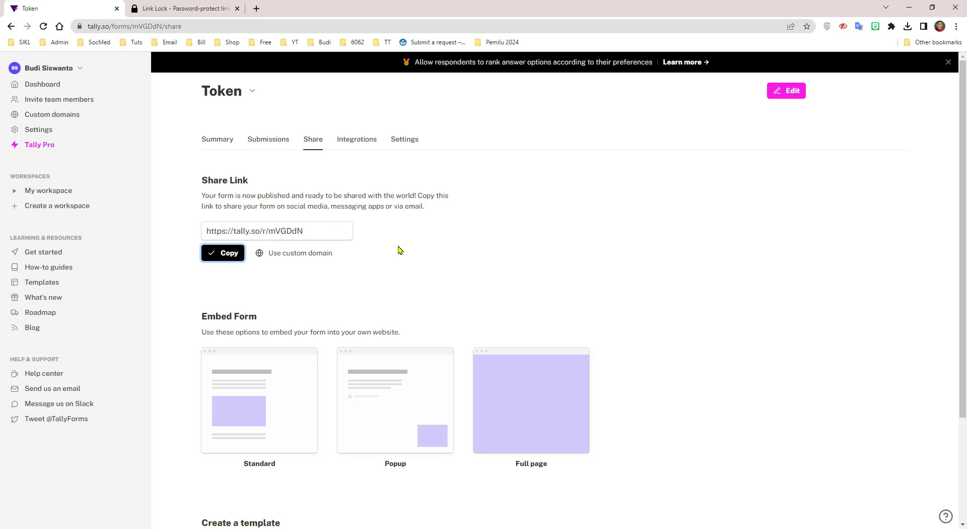
{"action": "left_click", "coordinate": [189, 5]}
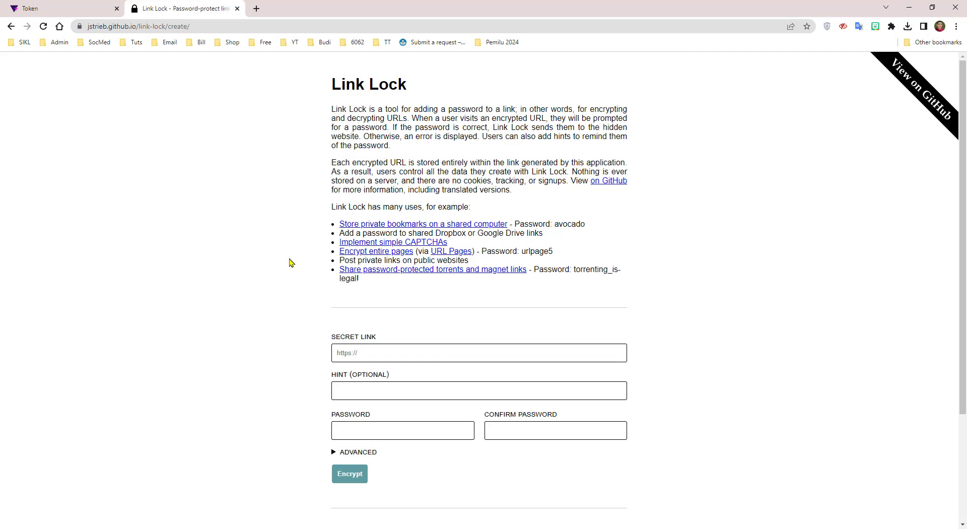
{"action": "scroll", "coordinate": [289, 262], "scroll_direction": "down", "scroll_amount": 2}
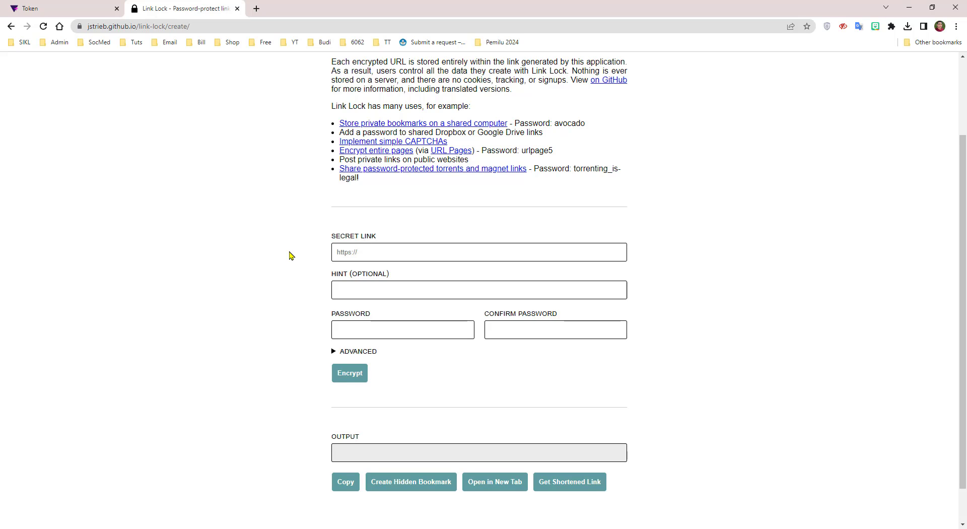
{"action": "right_click", "coordinate": [381, 251]}
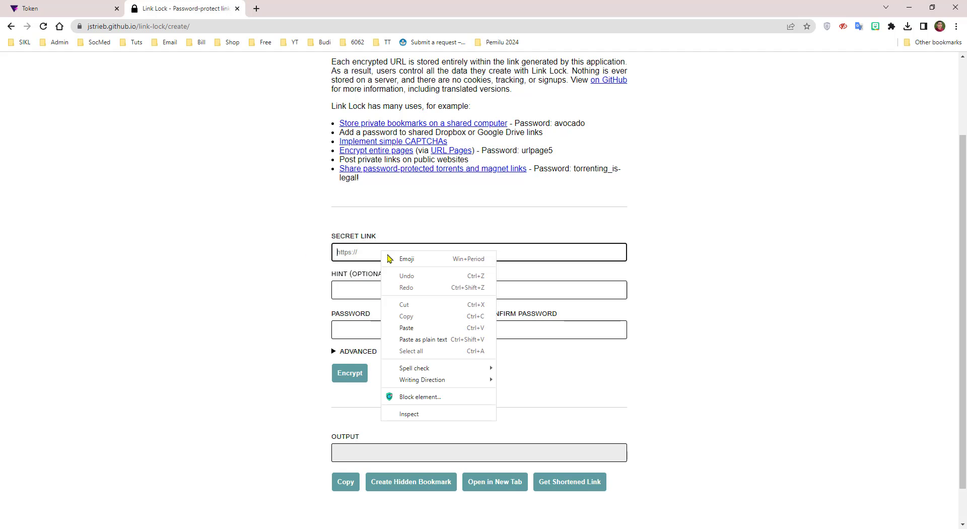
{"action": "left_click", "coordinate": [419, 328]}
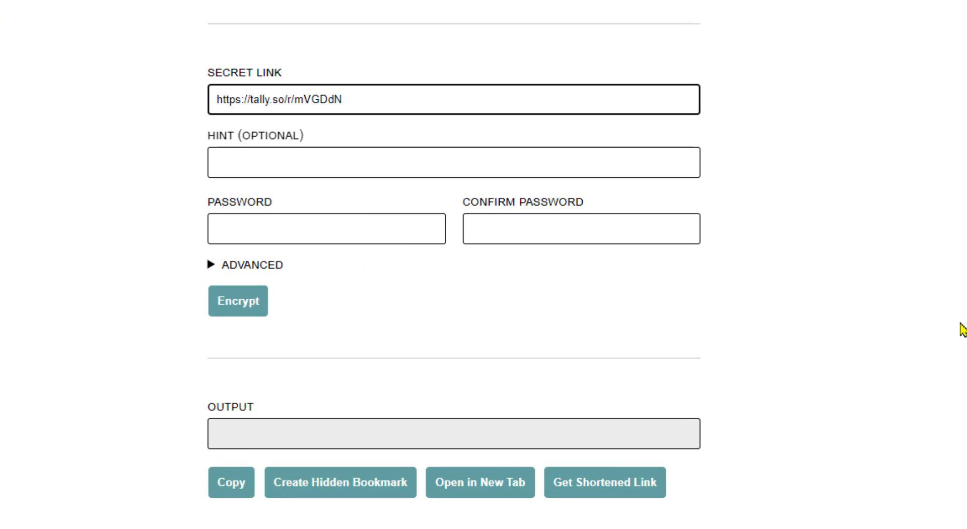
{"action": "left_click", "coordinate": [284, 230]}
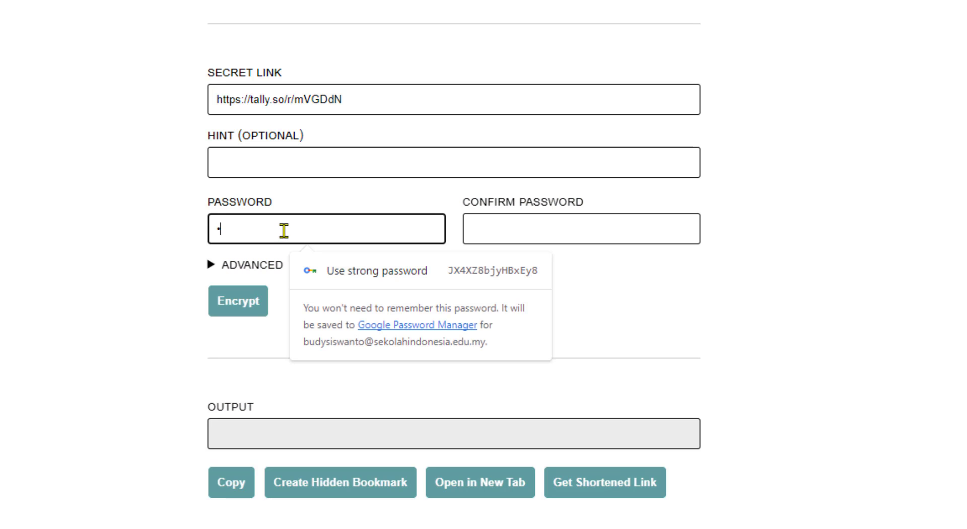
{"action": "left_click", "coordinate": [497, 232]}
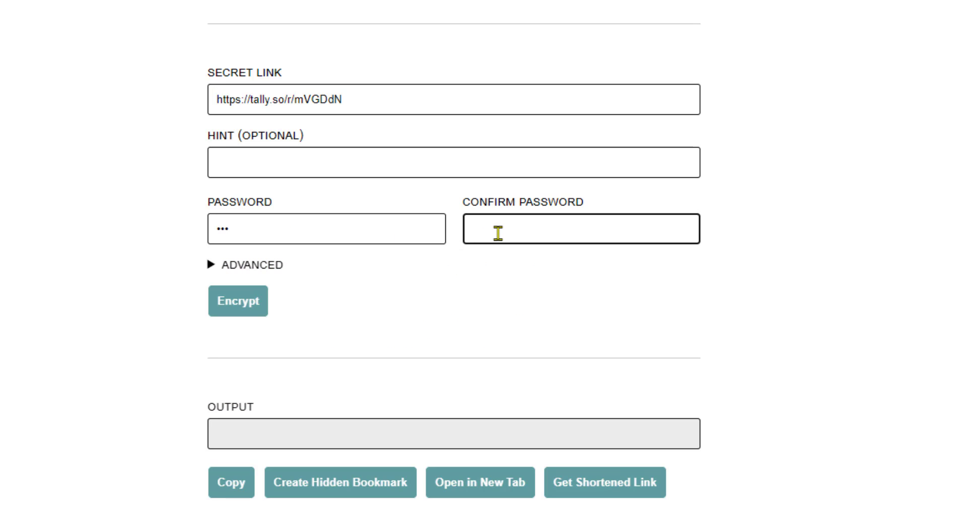
{"action": "type", "text": "123"}
{"action": "left_click", "coordinate": [854, 316]}
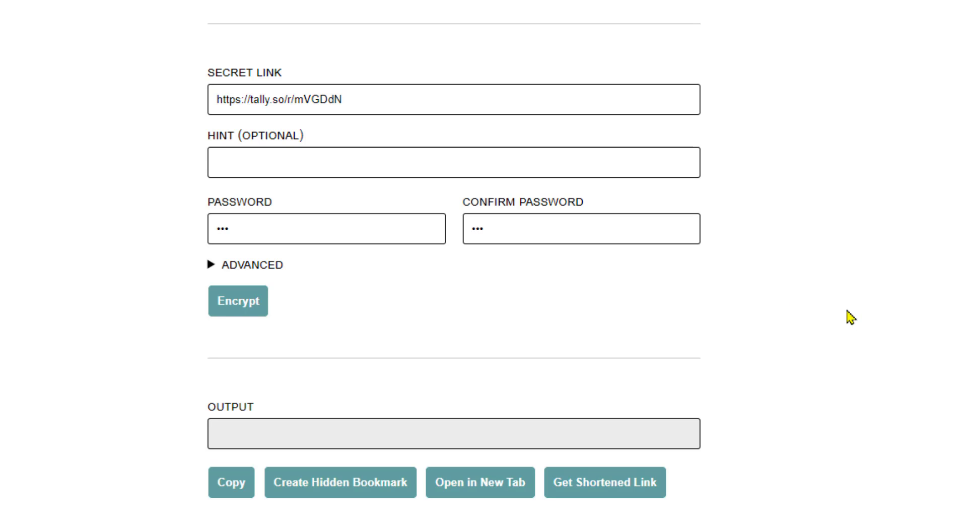
Encrypt the link, copy the 213-character protected URL, and open a new tab
{"action": "scroll", "coordinate": [806, 285], "scroll_direction": "down", "scroll_amount": 2}
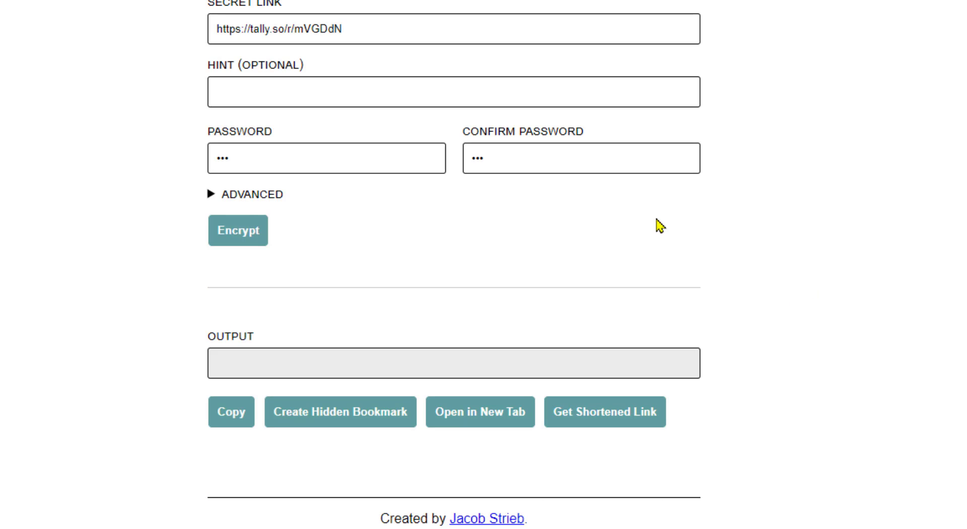
{"action": "left_click", "coordinate": [246, 238]}
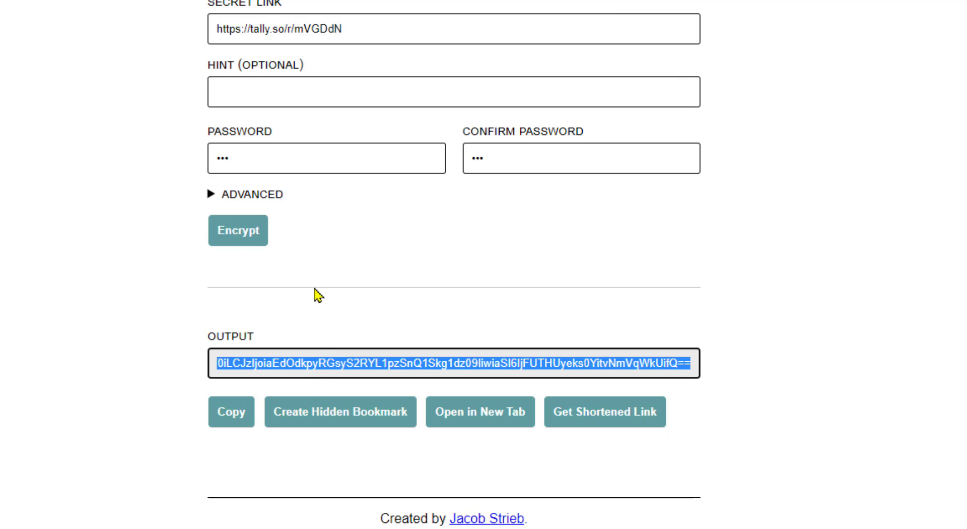
{"action": "left_click", "coordinate": [234, 415]}
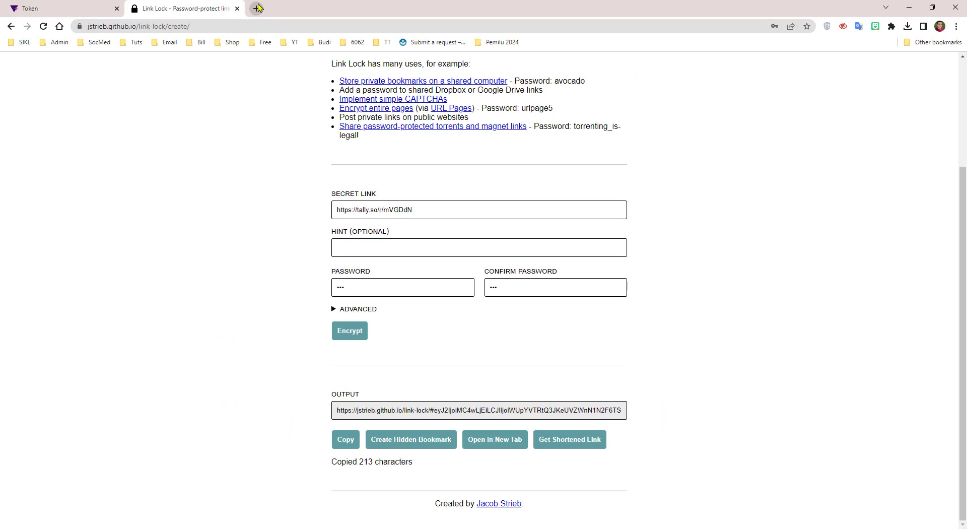
{"action": "left_click", "coordinate": [258, 8]}
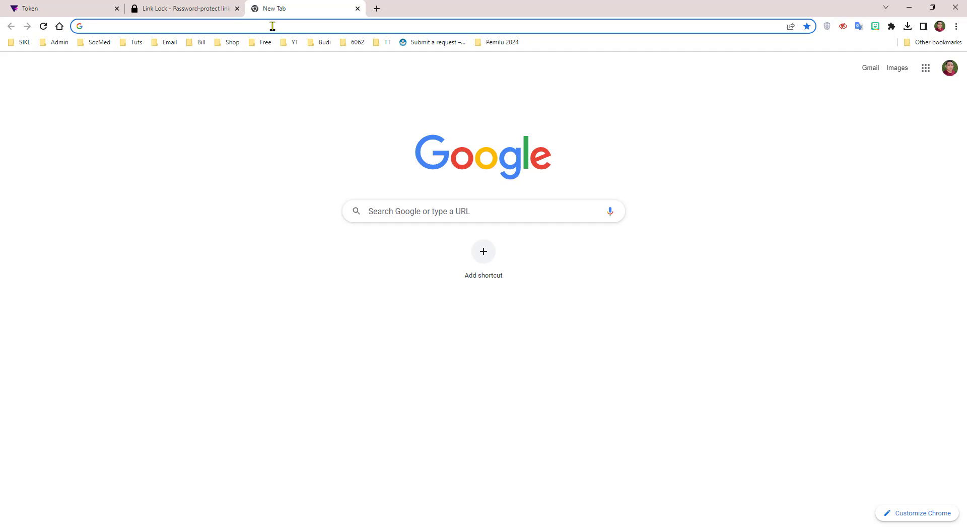
Open the encrypted link to confirm it prompts for a password
{"action": "right_click", "coordinate": [270, 26]}
{"action": "left_click", "coordinate": [307, 96]}
{"action": "key", "text": "Return"}
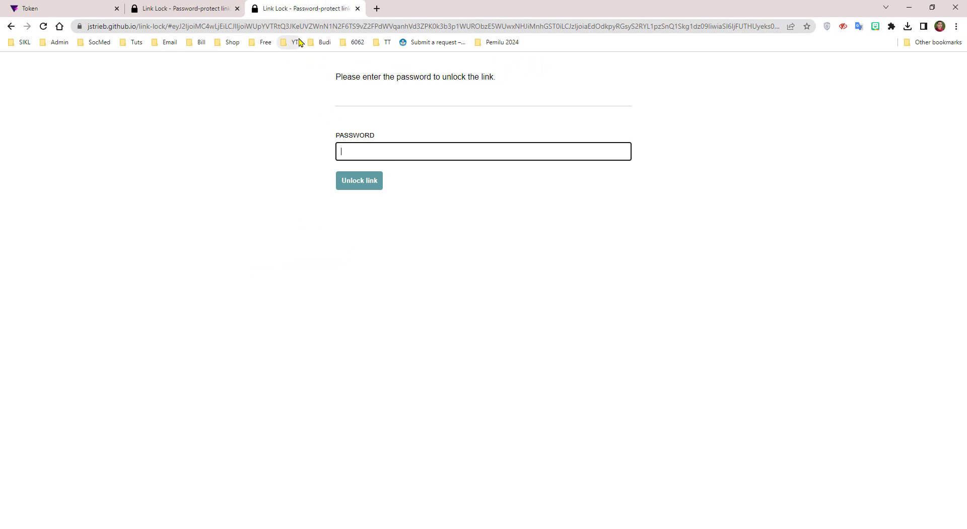
Go to the s.id shortener in another new tab
{"action": "left_click", "coordinate": [377, 9]}
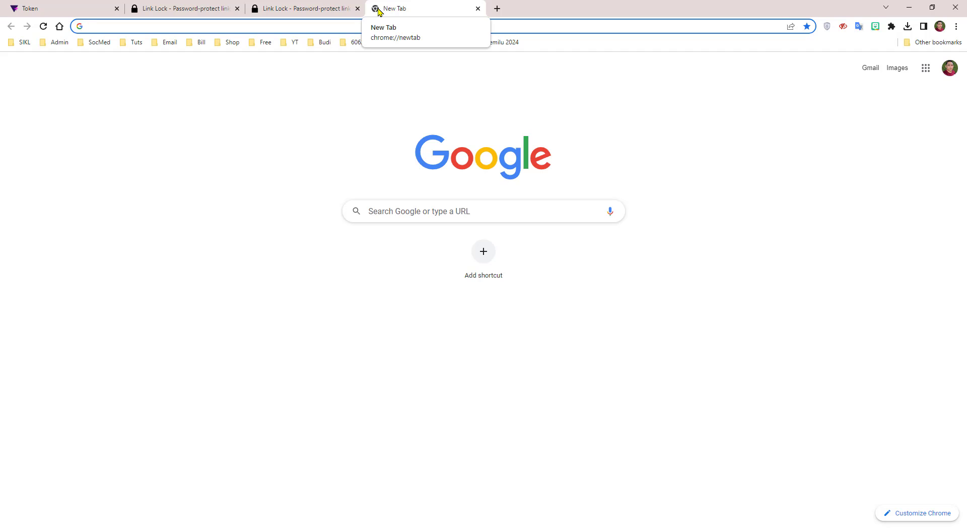
{"action": "type", "text": "s.i"}
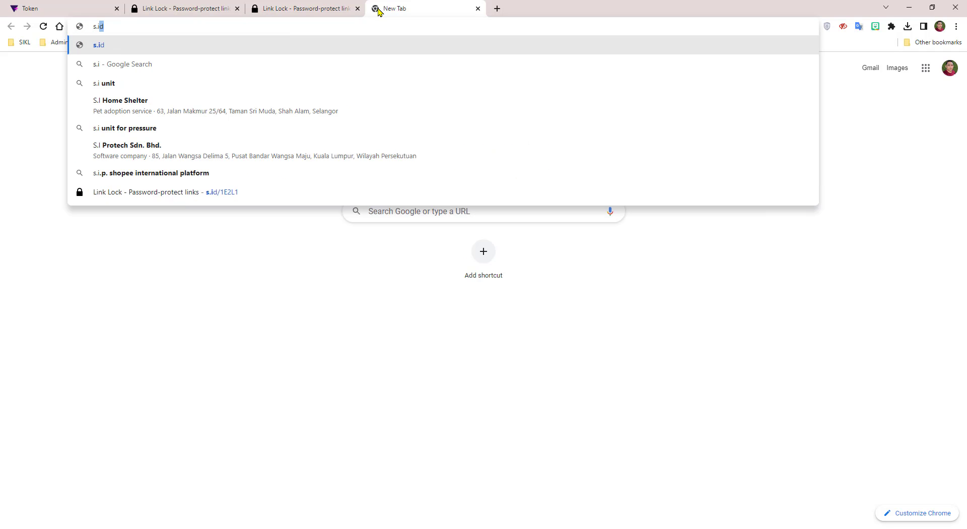
{"action": "type", "text": "d"}
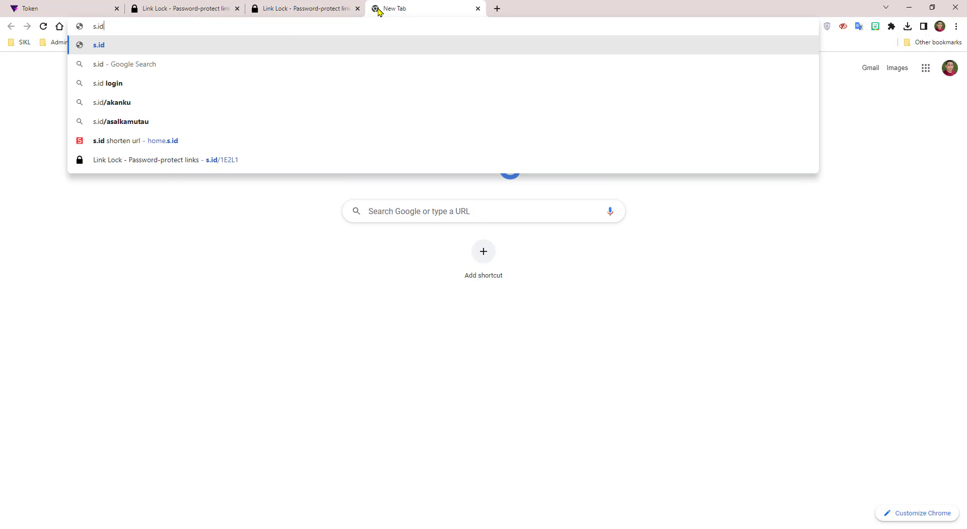
{"action": "key", "text": "Return"}
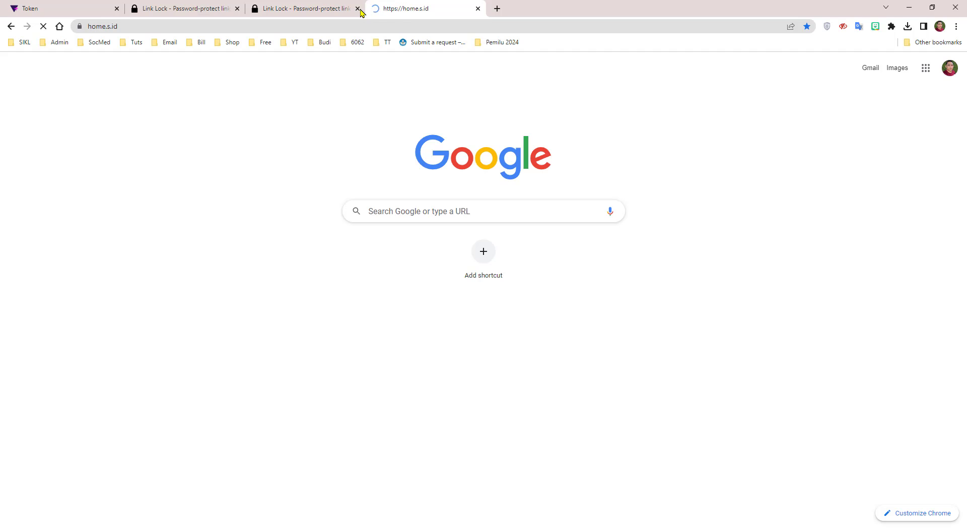
Close the extra Link Lock tab and paste the encrypted link into s.id's shorten box
{"action": "left_click", "coordinate": [357, 8]}
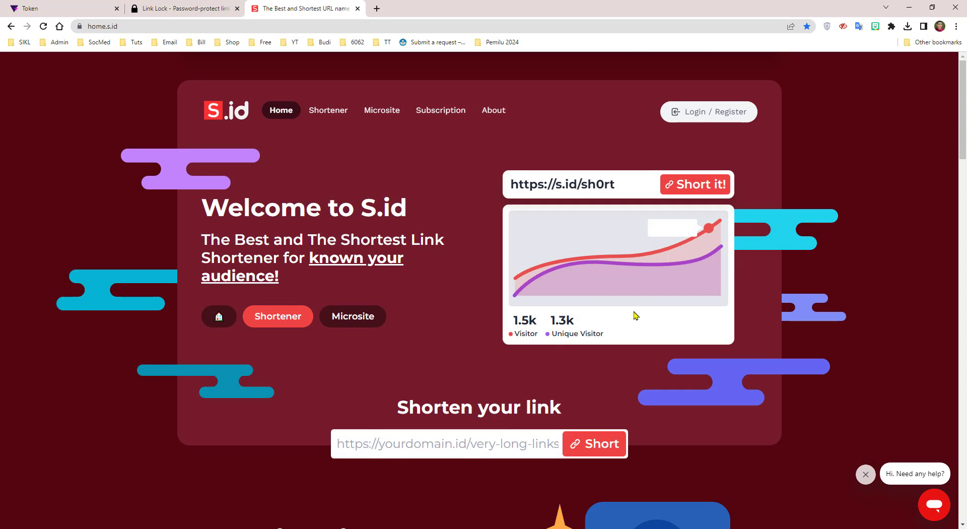
{"action": "scroll", "coordinate": [496, 444], "scroll_direction": "down", "scroll_amount": 2}
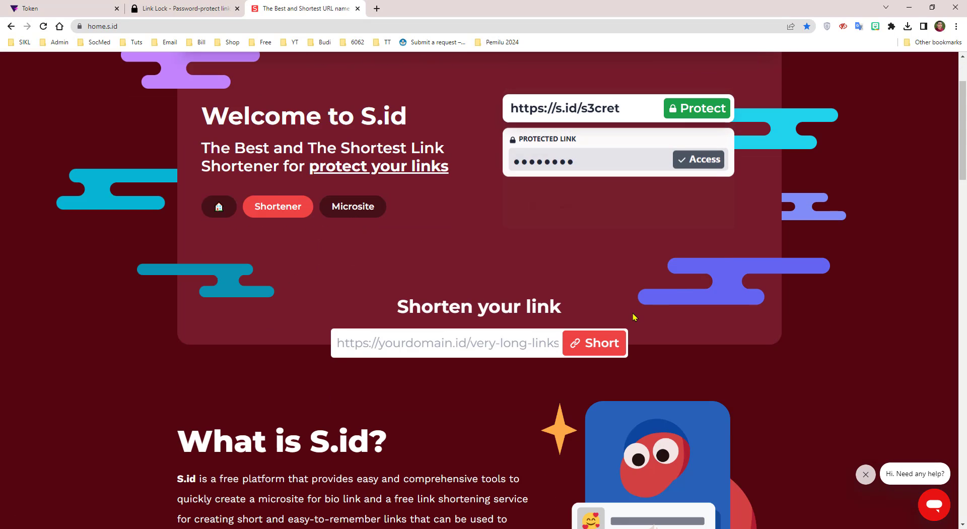
{"action": "right_click", "coordinate": [418, 342]}
{"action": "left_click", "coordinate": [409, 352]}
{"action": "right_click", "coordinate": [407, 352]}
{"action": "left_click", "coordinate": [360, 354]}
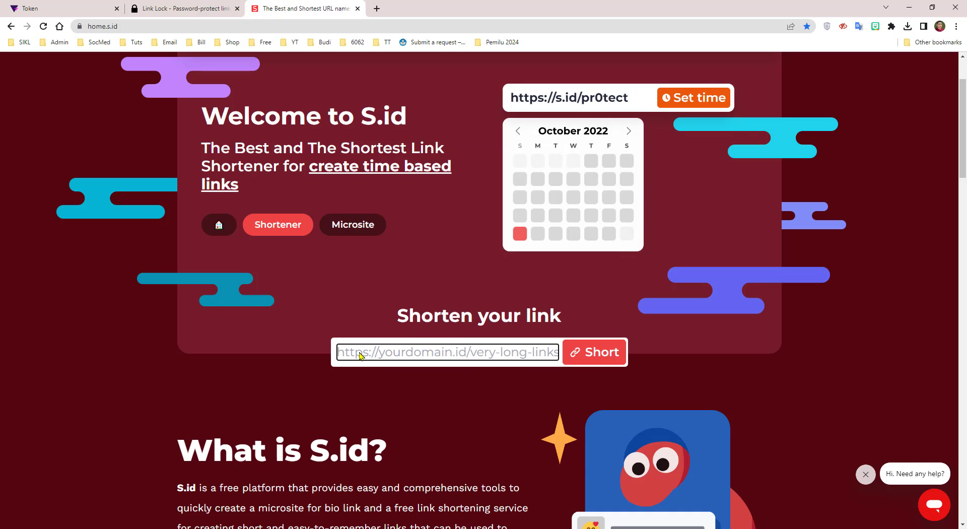
{"action": "right_click", "coordinate": [360, 355]}
{"action": "left_click", "coordinate": [401, 428]}
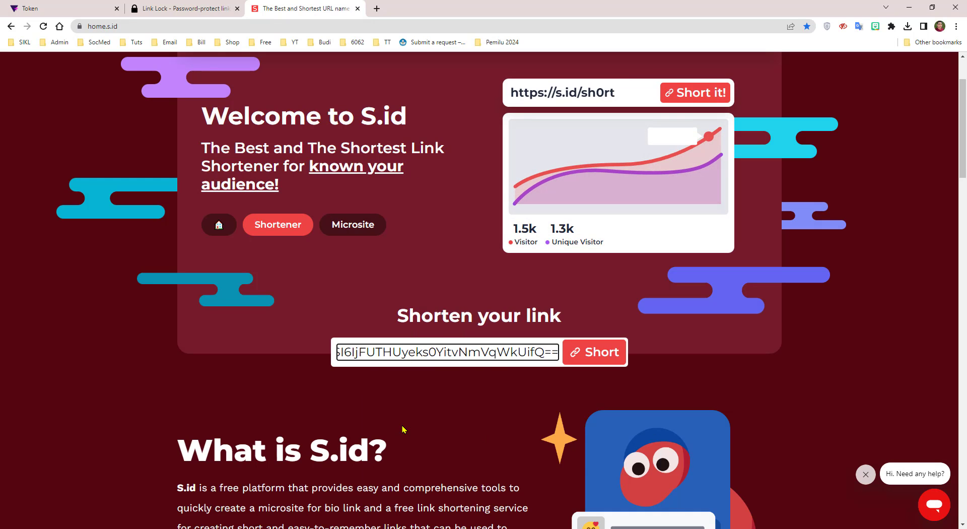
Shorten it to s.id/1E2Se, copy the short link, and open a new tab
{"action": "left_click", "coordinate": [621, 357]}
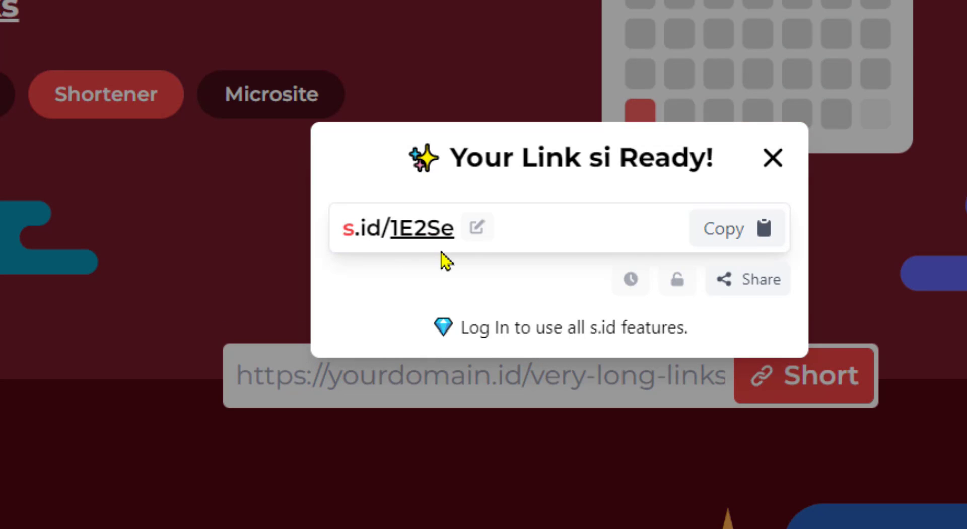
{"action": "left_click", "coordinate": [732, 230]}
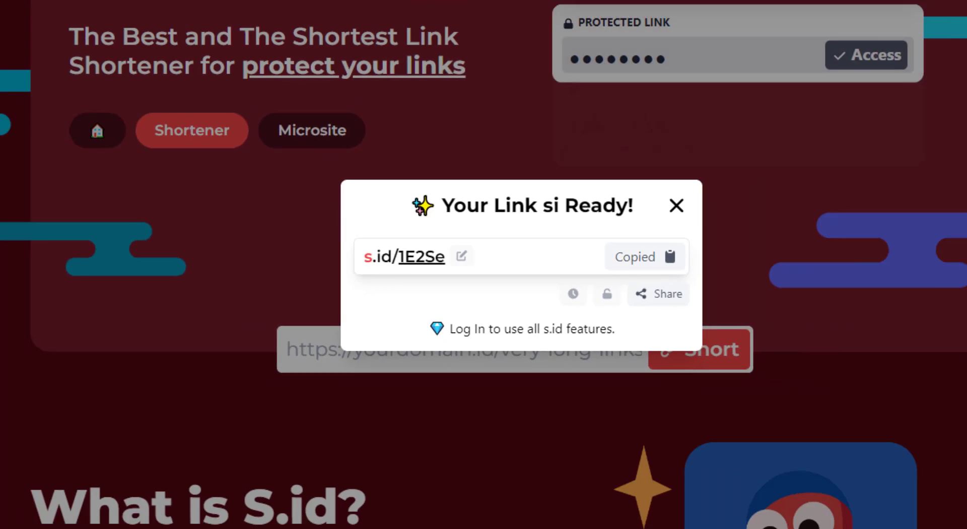
{"action": "left_click", "coordinate": [377, 8]}
Open s.id/1E2Se and unlock it with the password, declining to save the password
{"action": "right_click", "coordinate": [383, 25]}
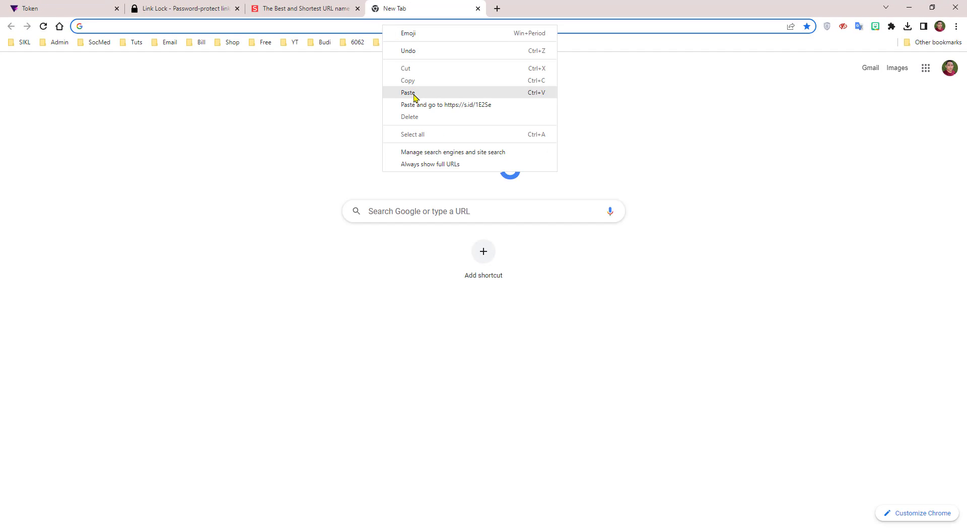
{"action": "left_click", "coordinate": [414, 95]}
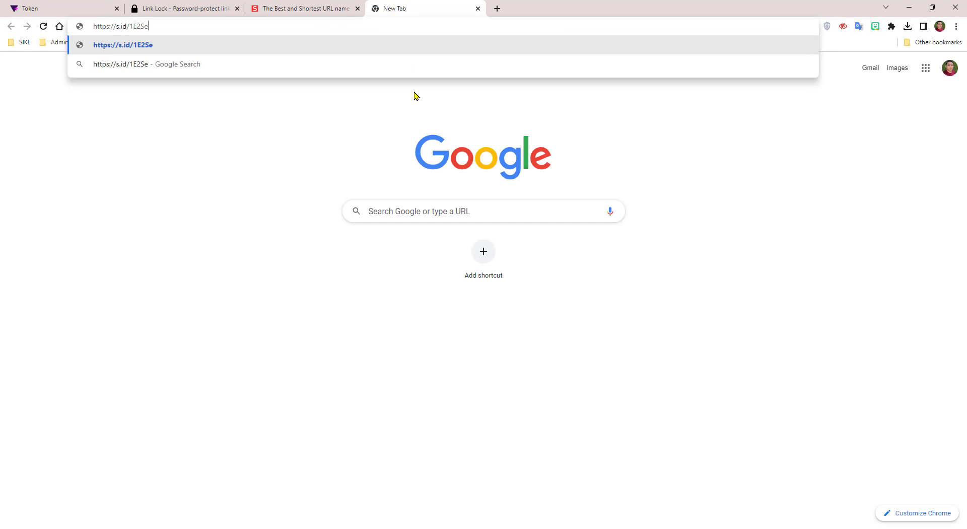
{"action": "key", "text": "Return"}
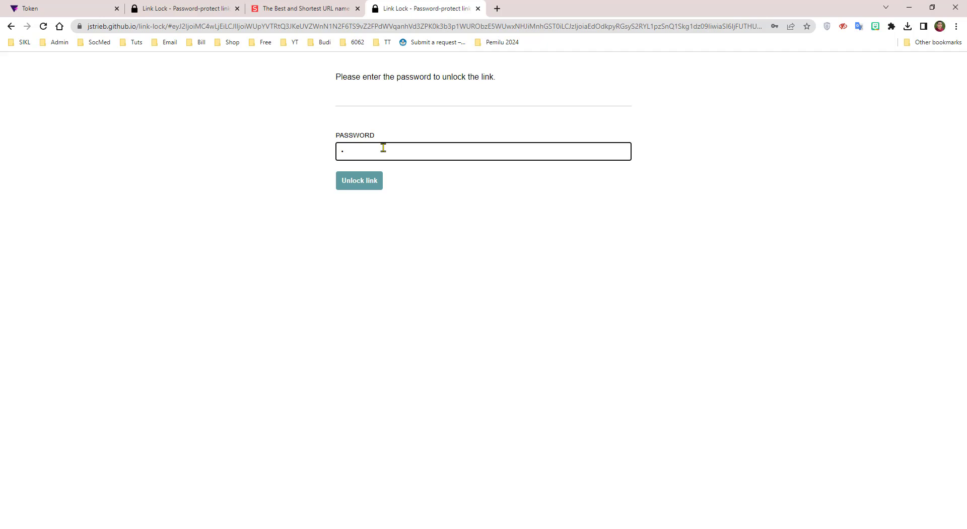
{"action": "left_click", "coordinate": [370, 182]}
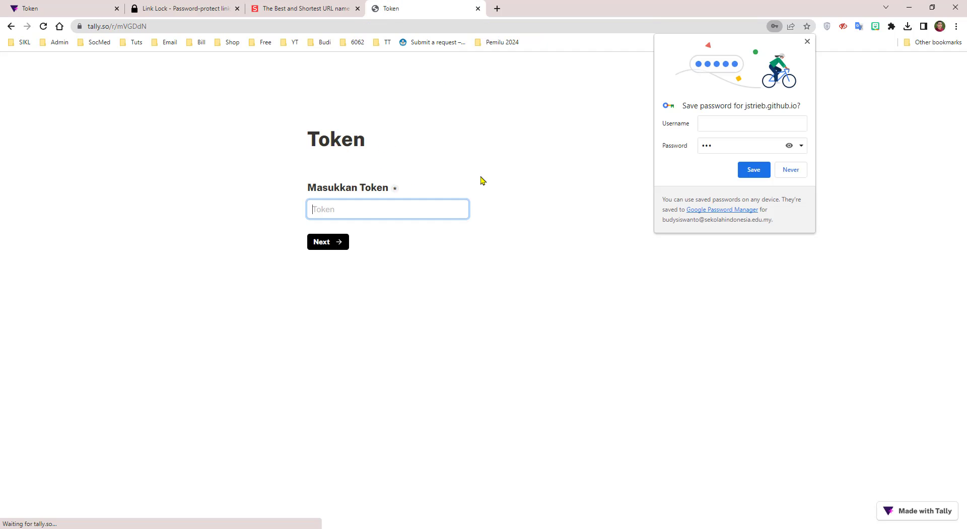
{"action": "left_click", "coordinate": [791, 170]}
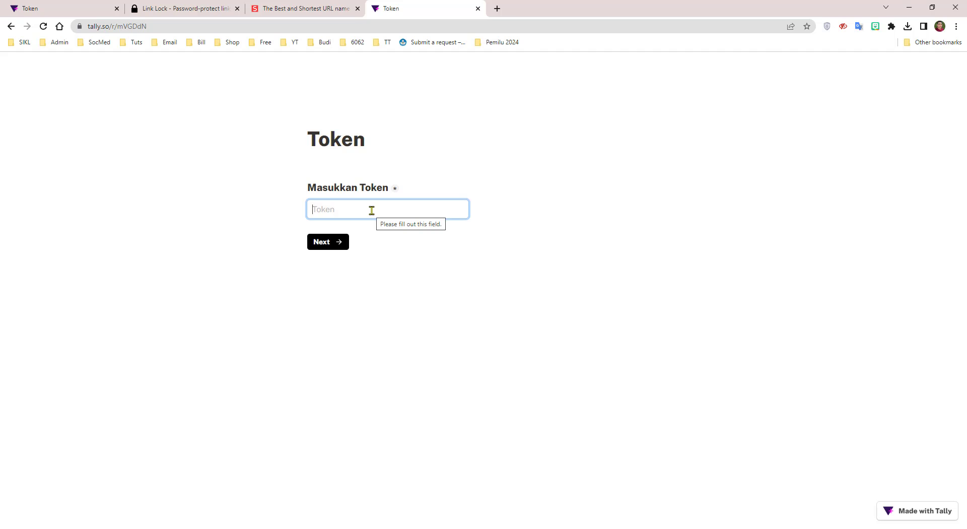
{"action": "type", "text": "1234"}
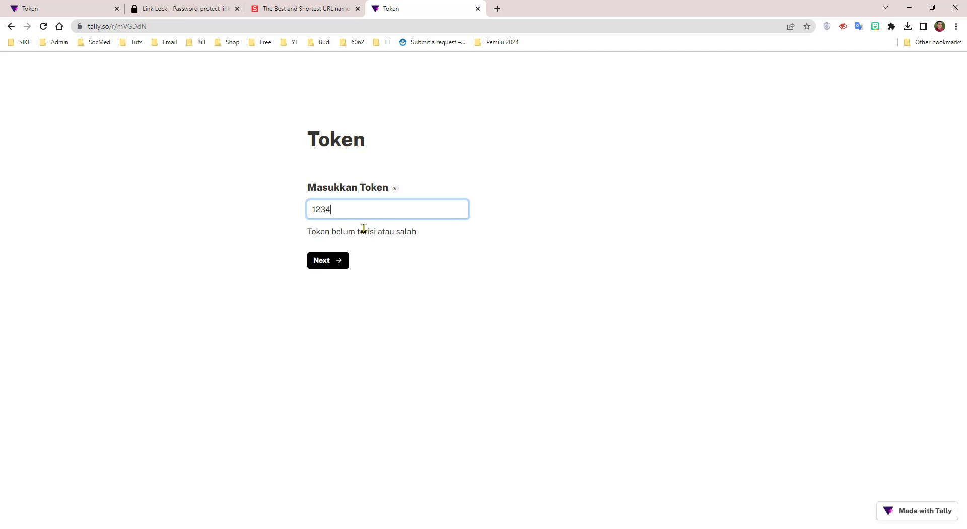
{"action": "left_click_drag", "start_coordinate": [325, 208], "coordinate": [361, 209]}
{"action": "key", "text": "BackSpace"}
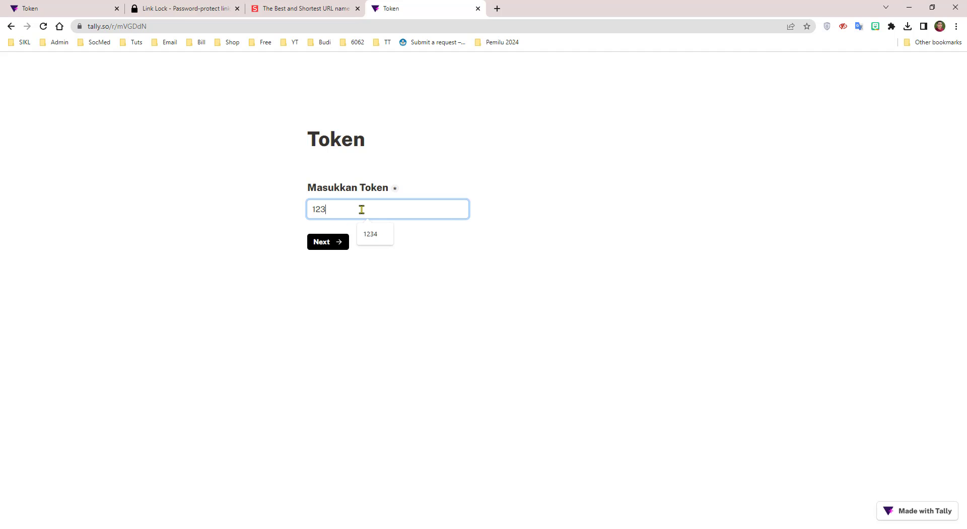
{"action": "left_click", "coordinate": [337, 246]}
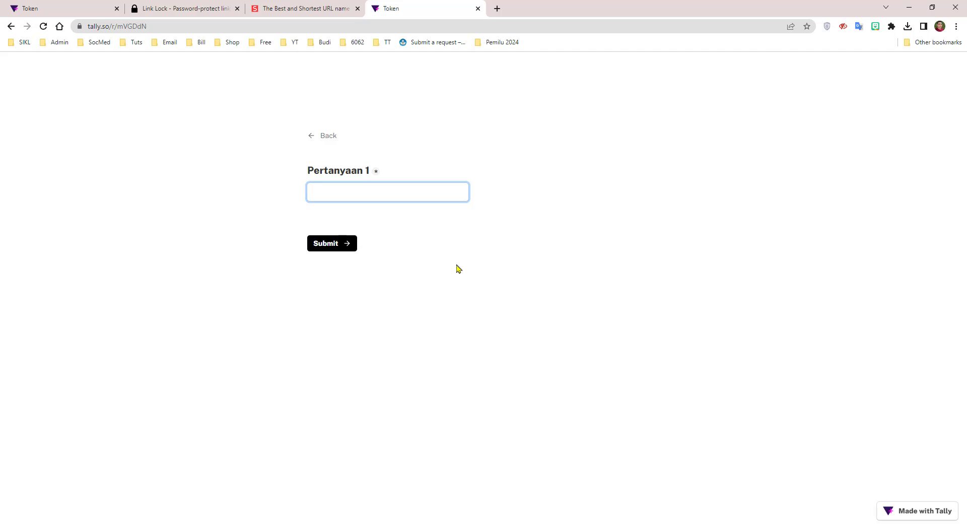
Return to the Link Lock tab and scroll up to its create page with the Tally link
{"action": "left_click", "coordinate": [178, 7]}
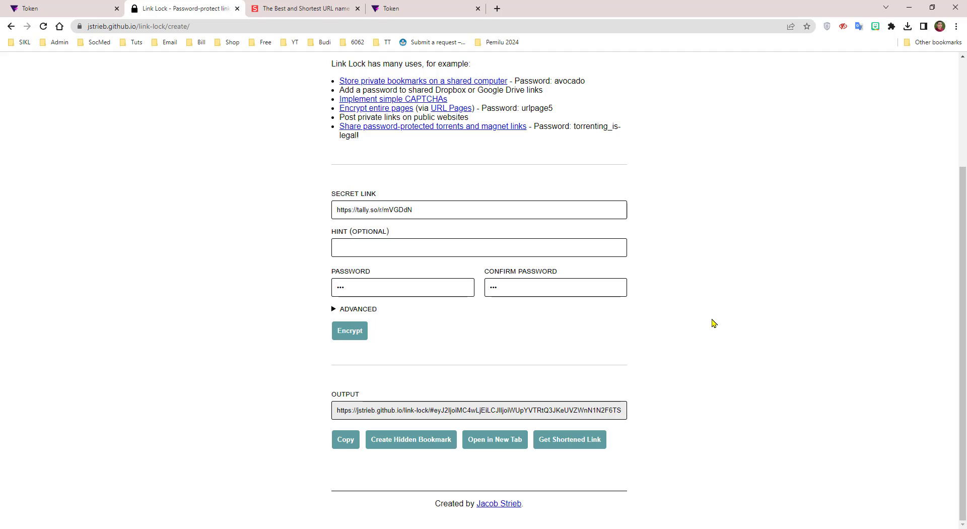
{"action": "scroll", "coordinate": [711, 319], "scroll_direction": "up", "scroll_amount": 3}
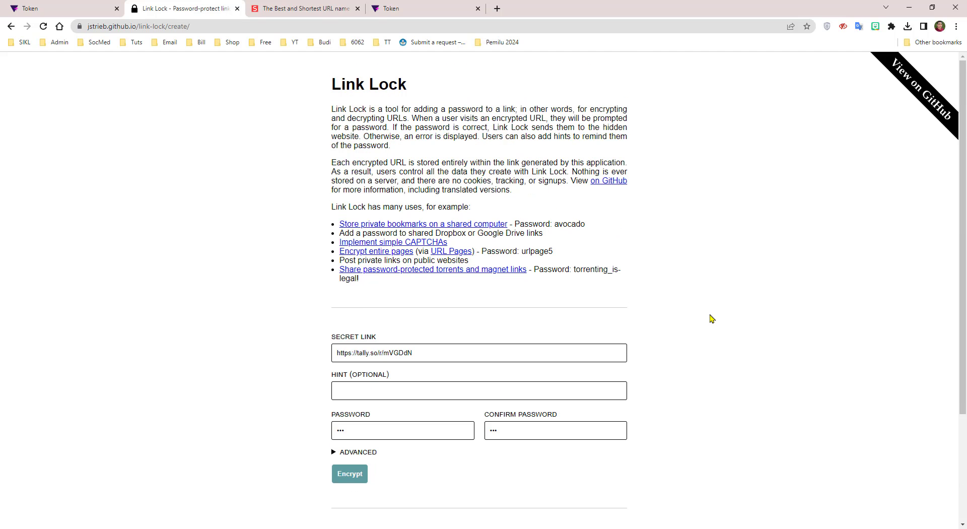